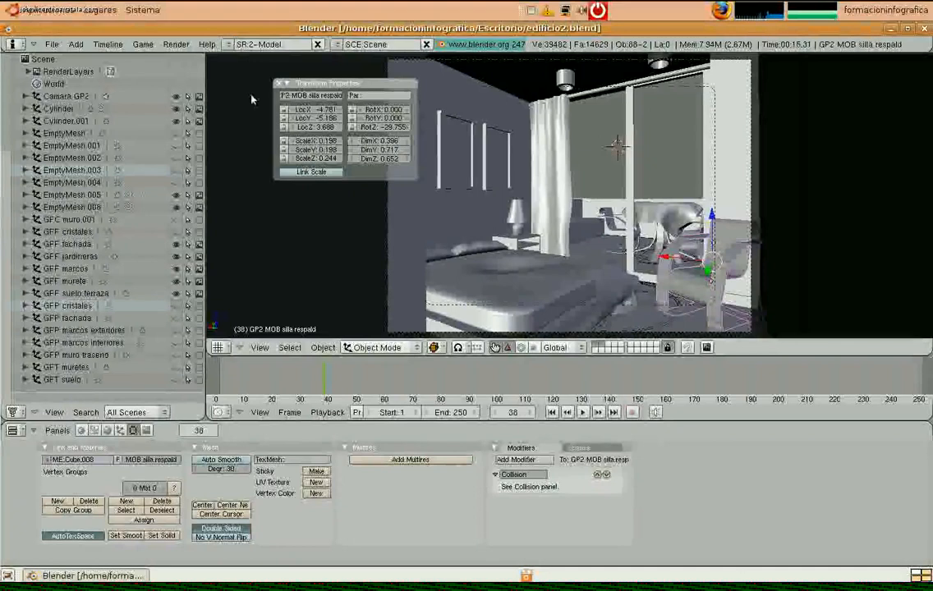
Duplicate the current screen layout and name the copy "iluminar"
left_click(229, 45)
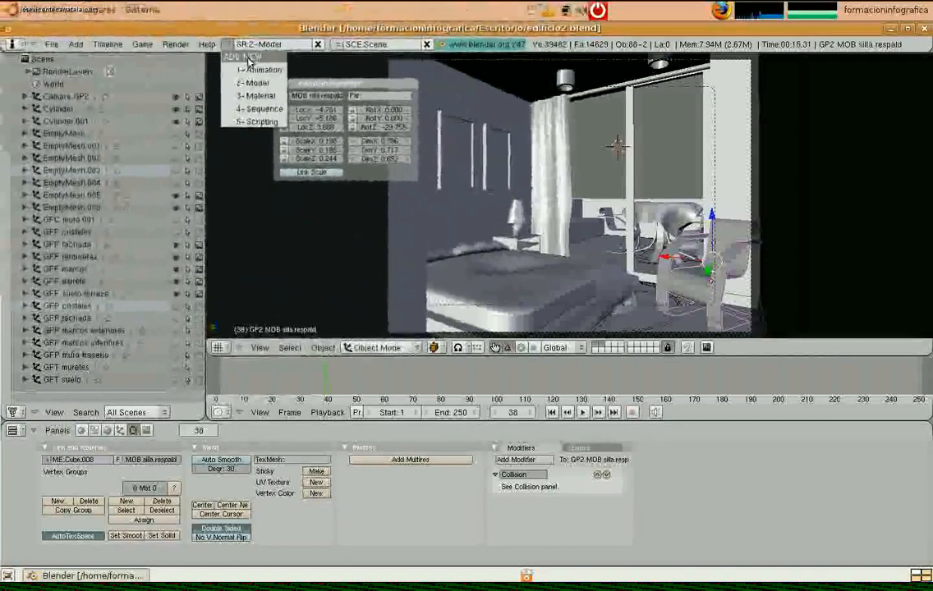
left_click(250, 59)
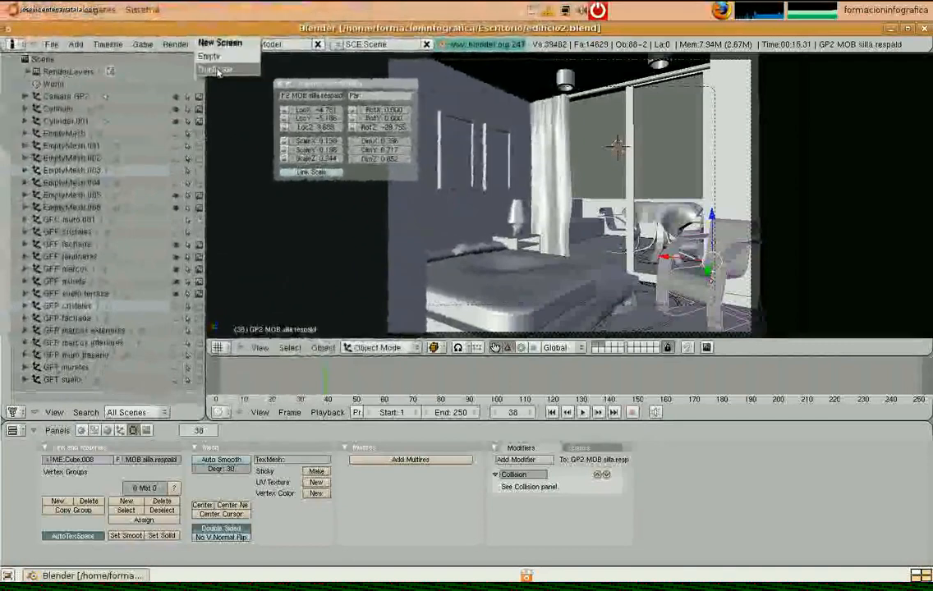
left_click(218, 71)
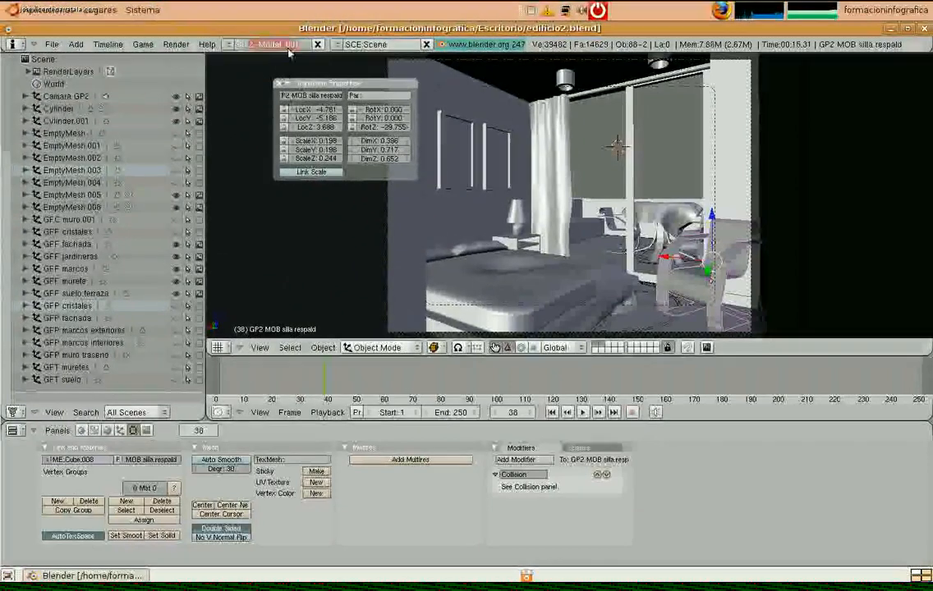
type("ilumi")
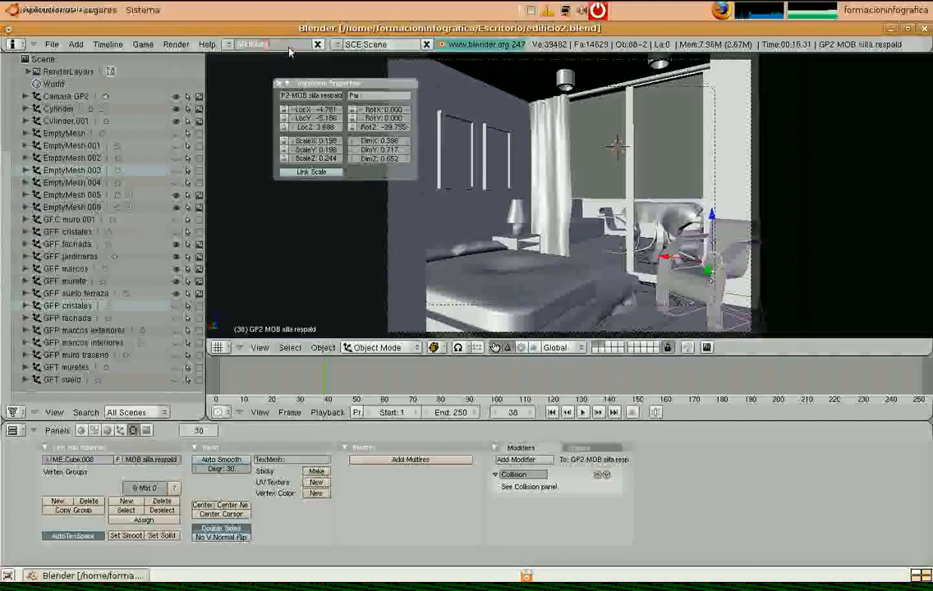
type("nar")
key("Return")
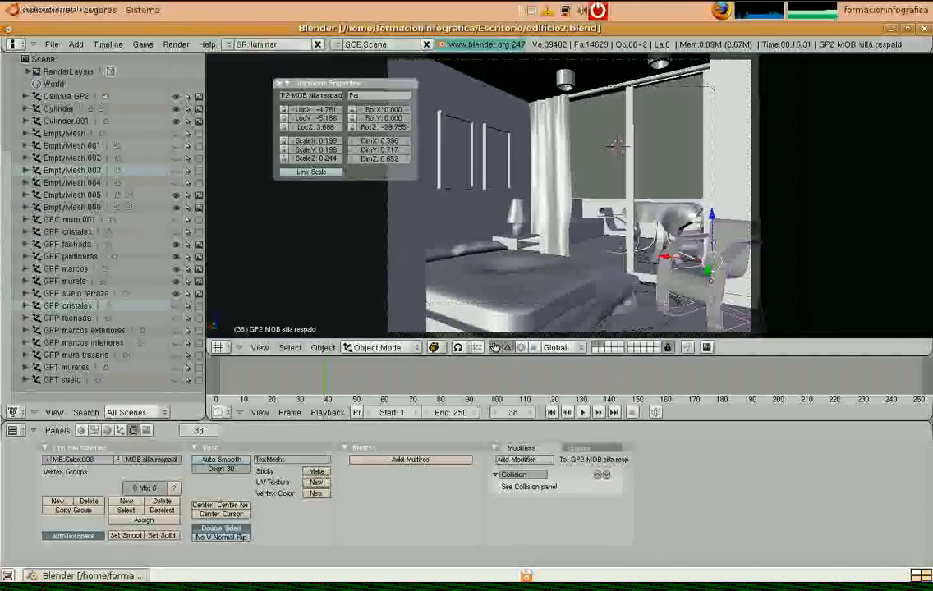
Join the timeline area into the 3D view above it
right_click(366, 347)
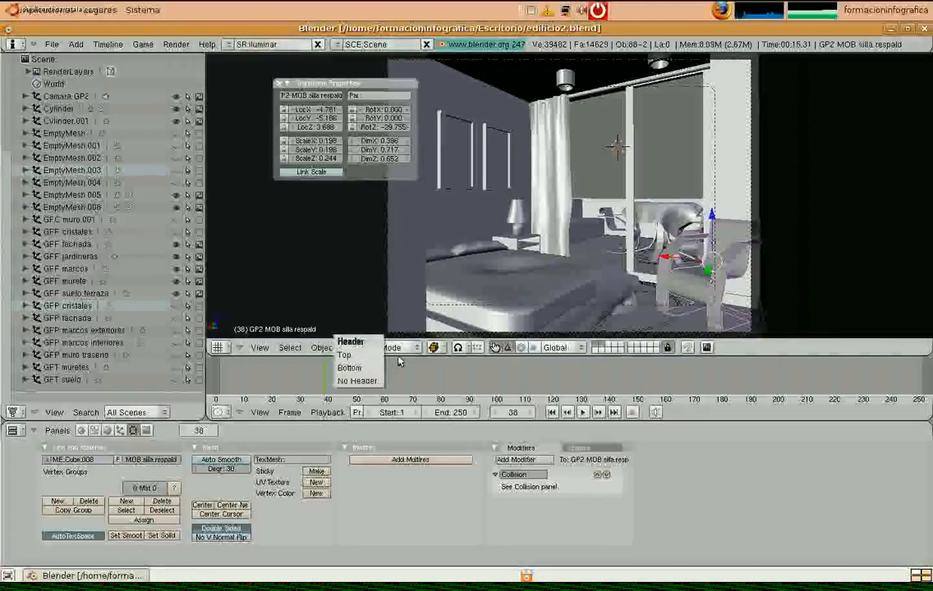
left_click(606, 374)
right_click(372, 357)
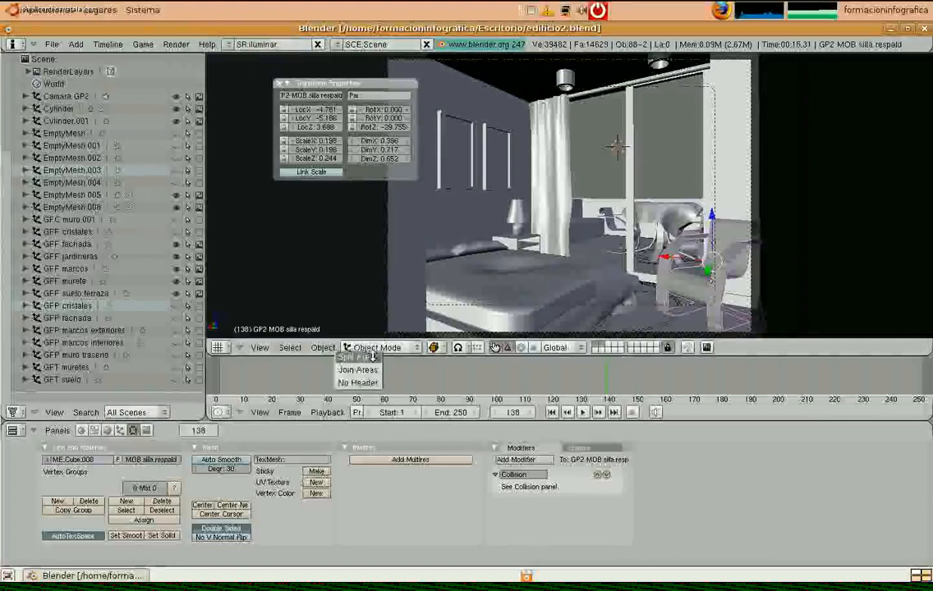
left_click(358, 369)
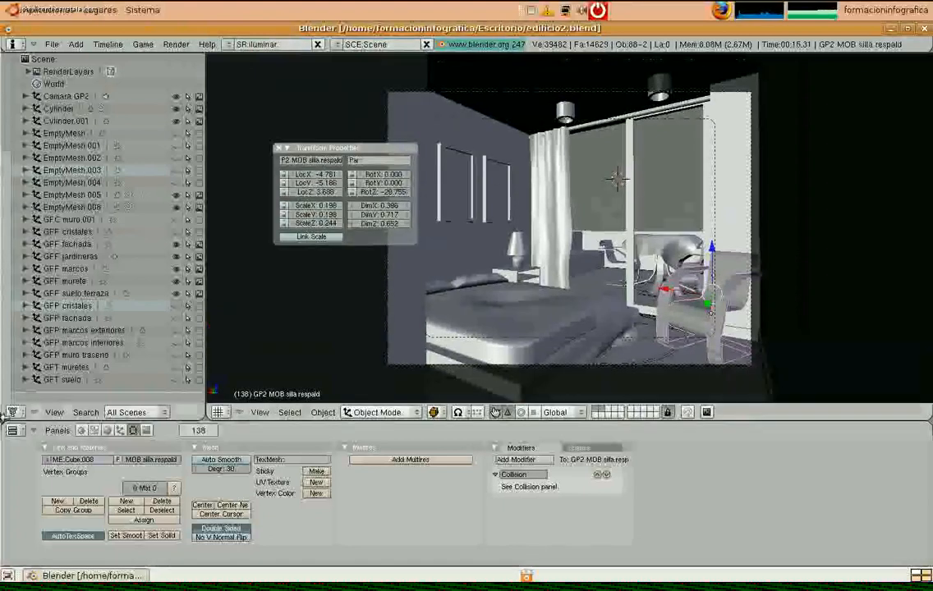
Change the outliner area to a 3D view and widen it
left_click(13, 412)
left_click(33, 399)
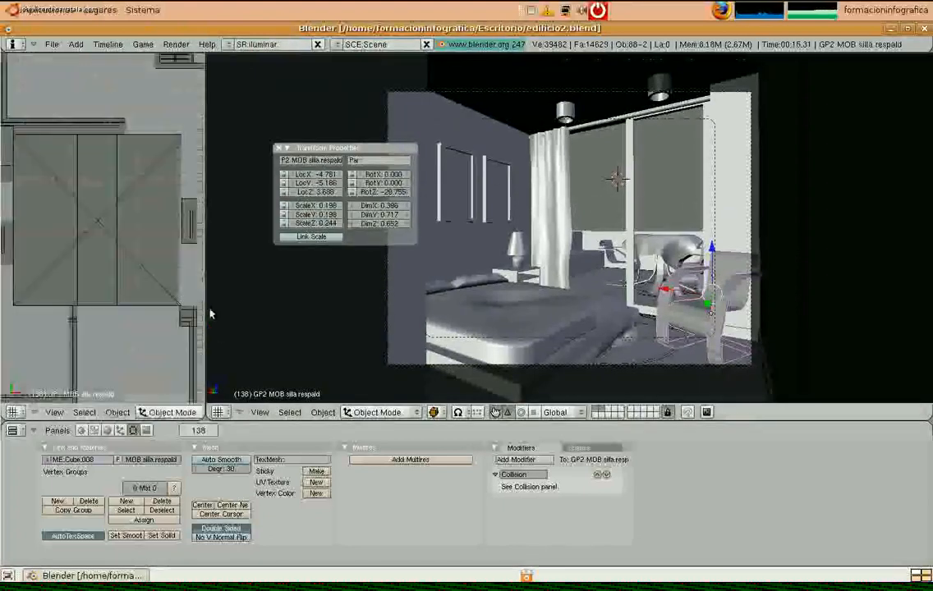
left_click_drag(206, 303, 288, 296)
Split the small plan view horizontally into two stacked 3D views
right_click(288, 278)
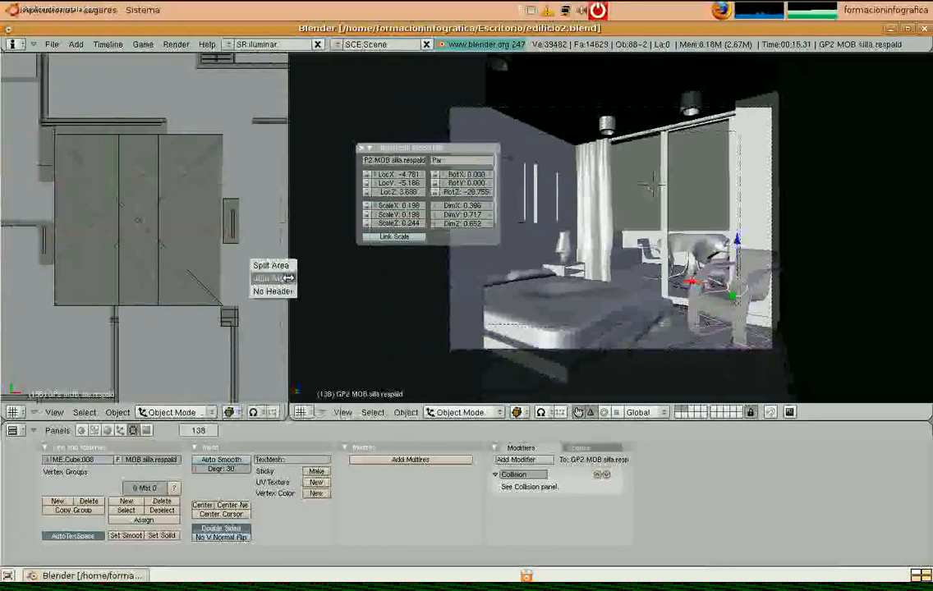
left_click(270, 266)
left_click(206, 249)
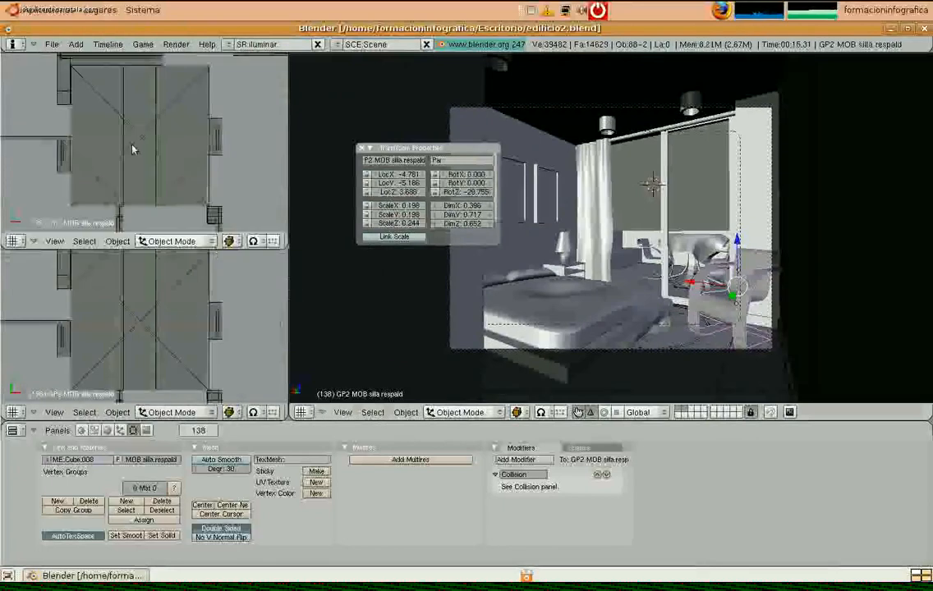
Set the upper small view to the camera and the large view to an exterior perspective of the terrace
key("KP_0")
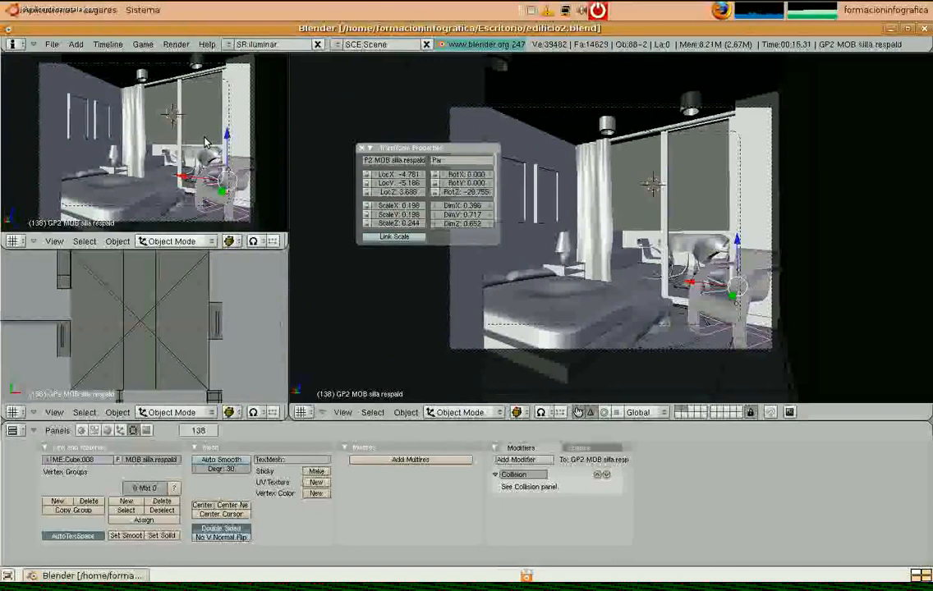
scroll(566, 239, "up", 6)
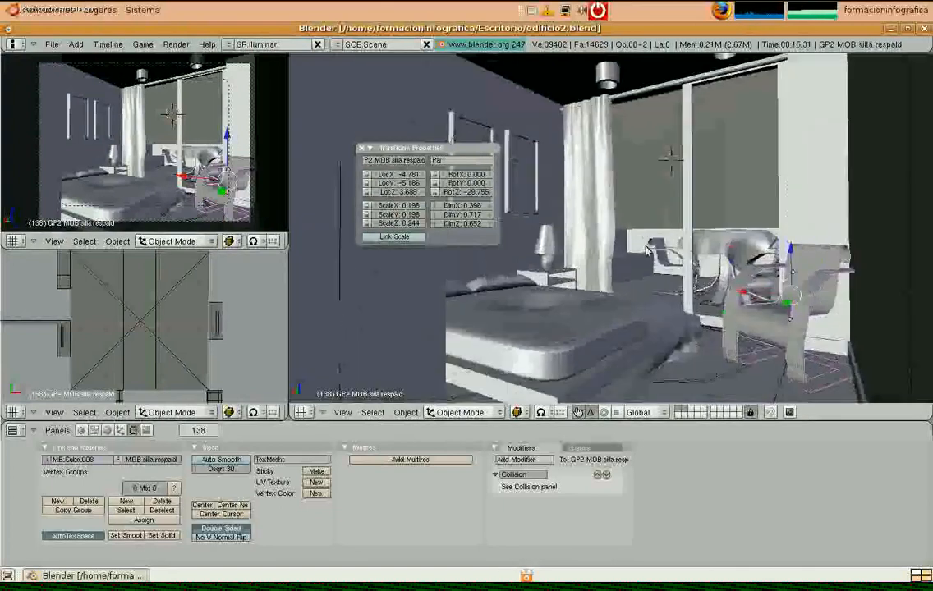
scroll(563, 279, "down", 8)
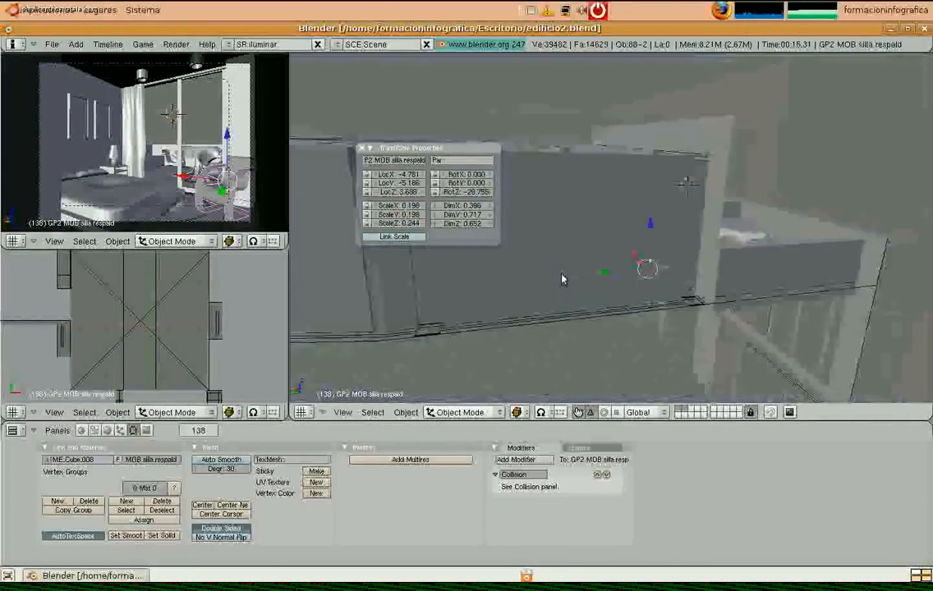
middle_click_drag(494, 293, 566, 234)
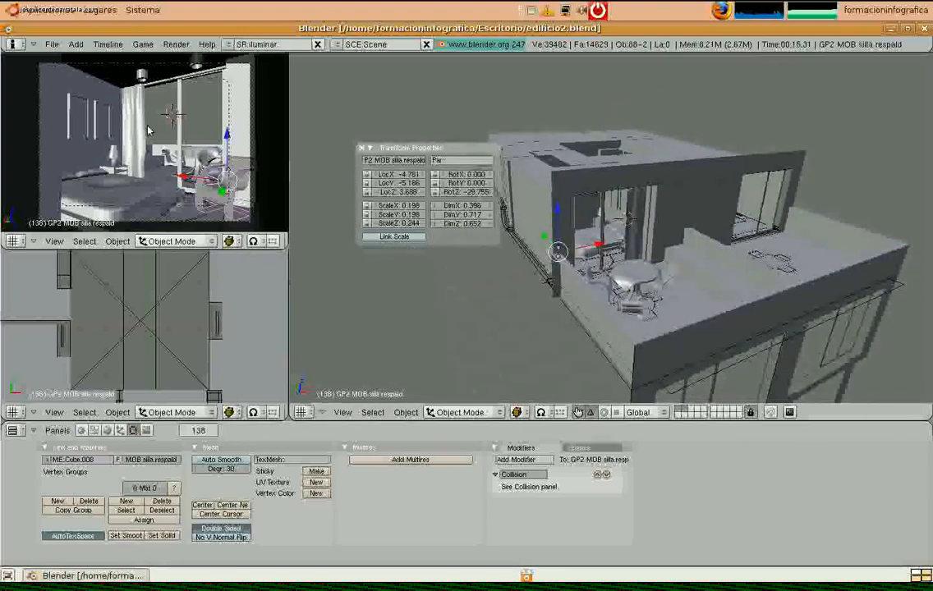
Open a render preview in the small camera view and enlarge it to cover the camera frame
key("n")
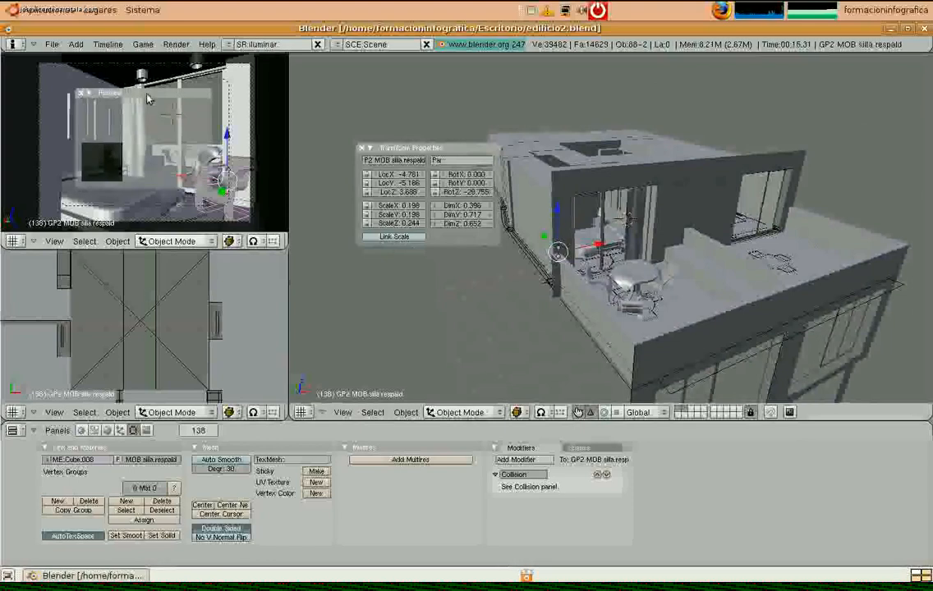
left_click_drag(142, 93, 107, 59)
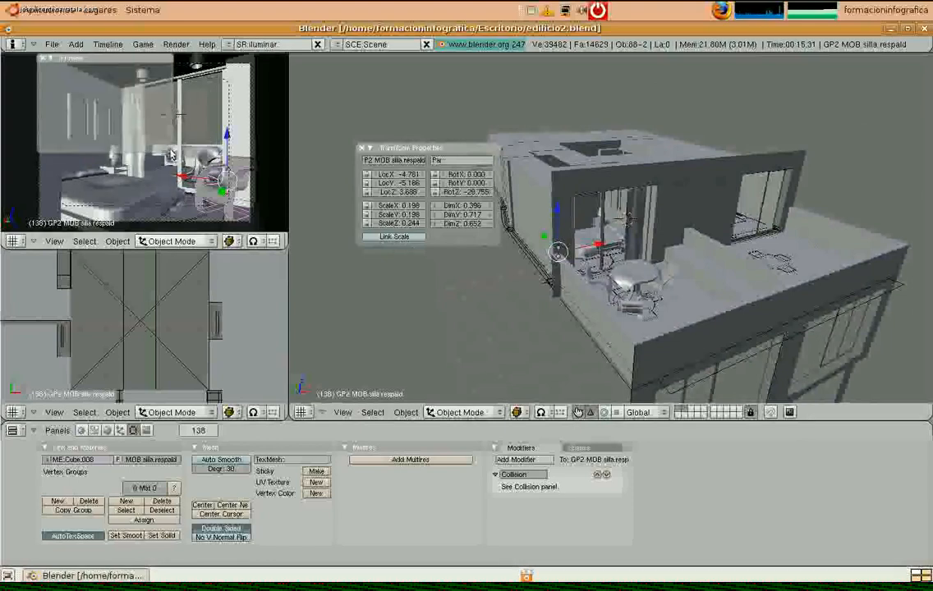
left_click_drag(171, 154, 254, 227)
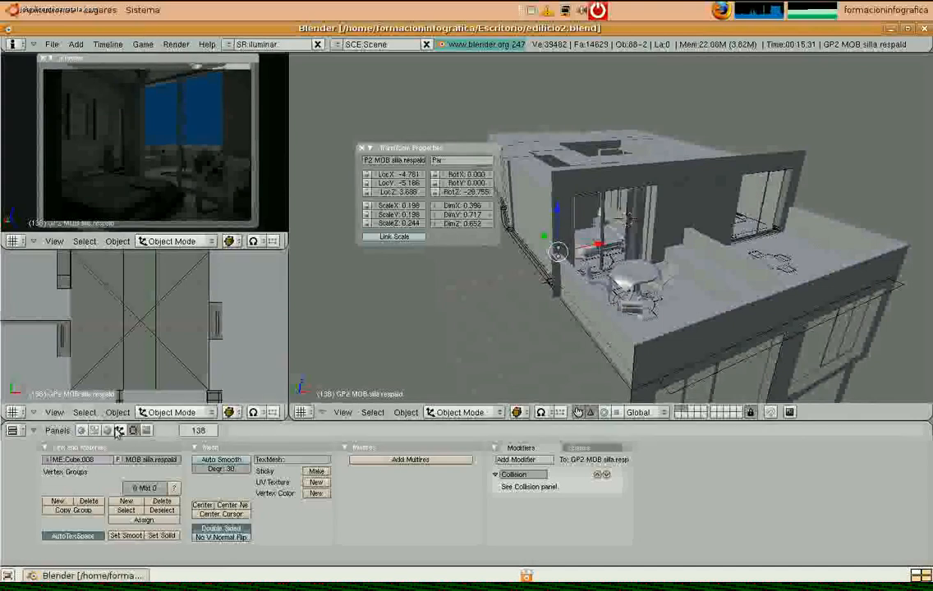
Set the world's horizon colour to white
key("F5")
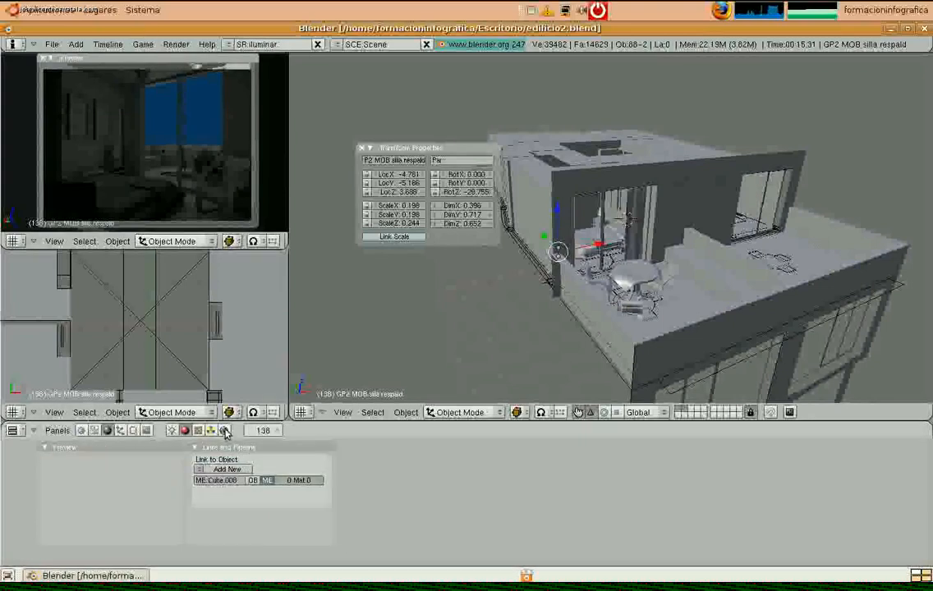
key("F8")
left_click(240, 470)
left_click(283, 436)
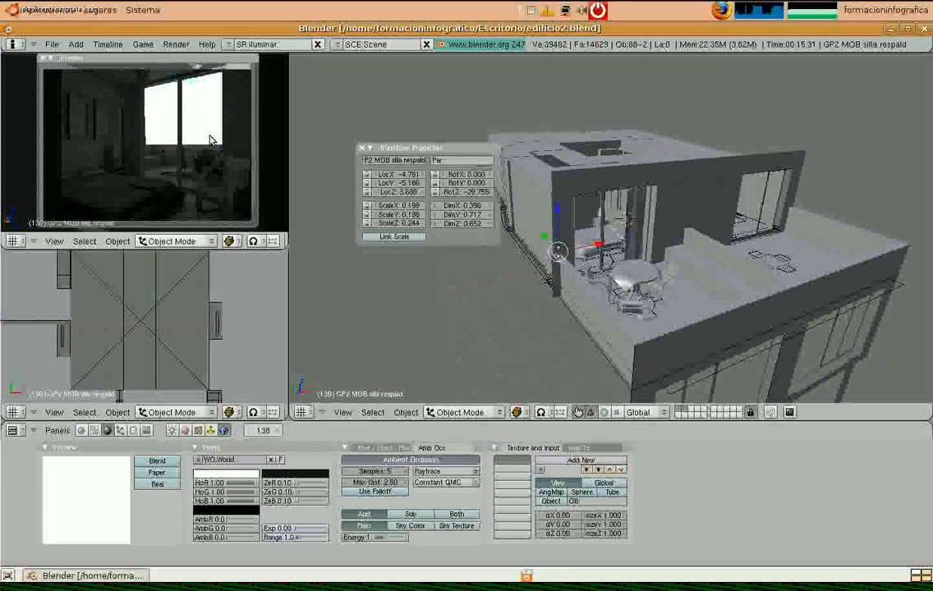
Enable the world's Blend sky and set the zenith colour to lavender blue, R 0.64, G 0.56, B 0.95
left_click(157, 461)
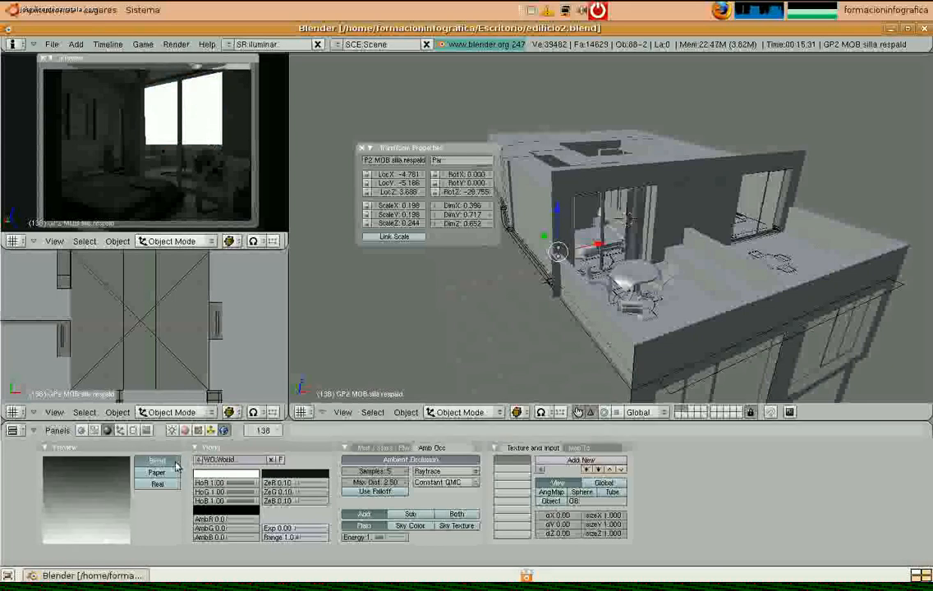
left_click(279, 475)
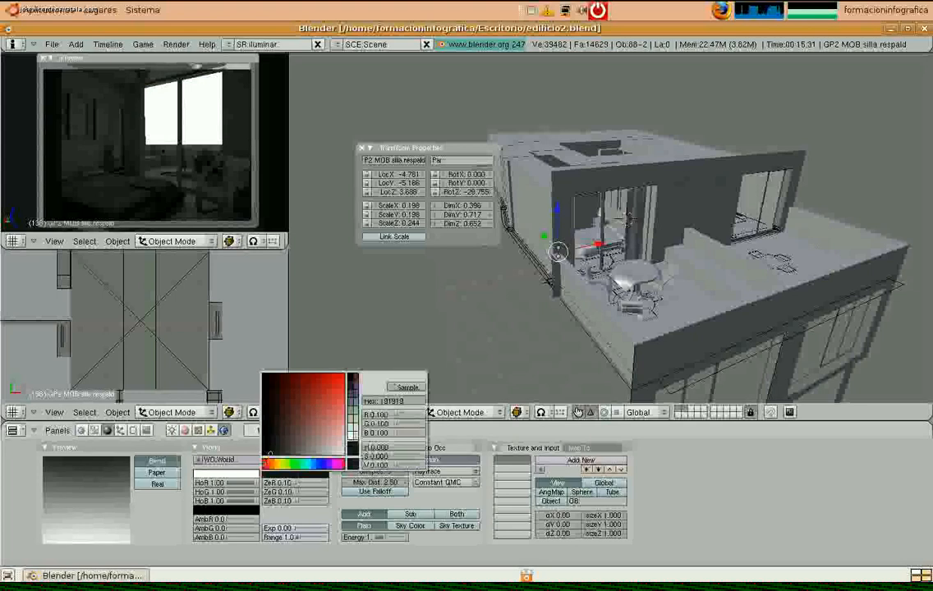
left_click(320, 465)
left_click_drag(320, 454, 340, 421)
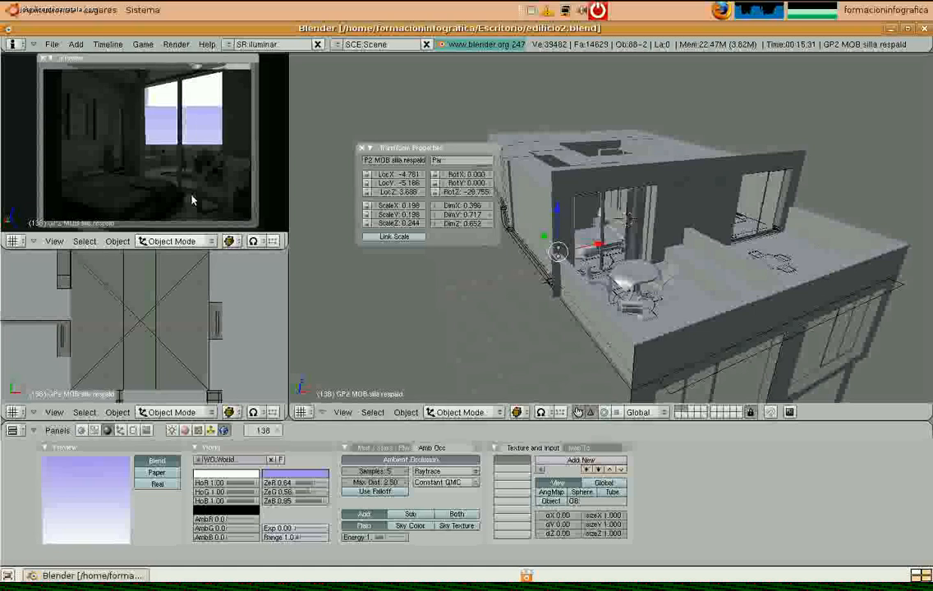
Lighten the world's zenith colour to a very pale blue and turn off ambient occlusion
left_click(298, 474)
left_click(308, 399)
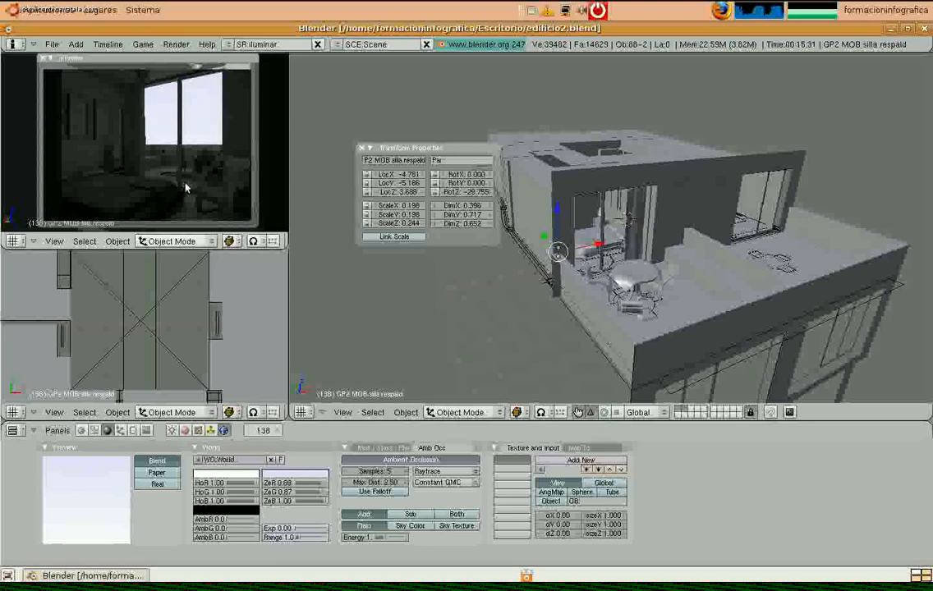
left_click(411, 460)
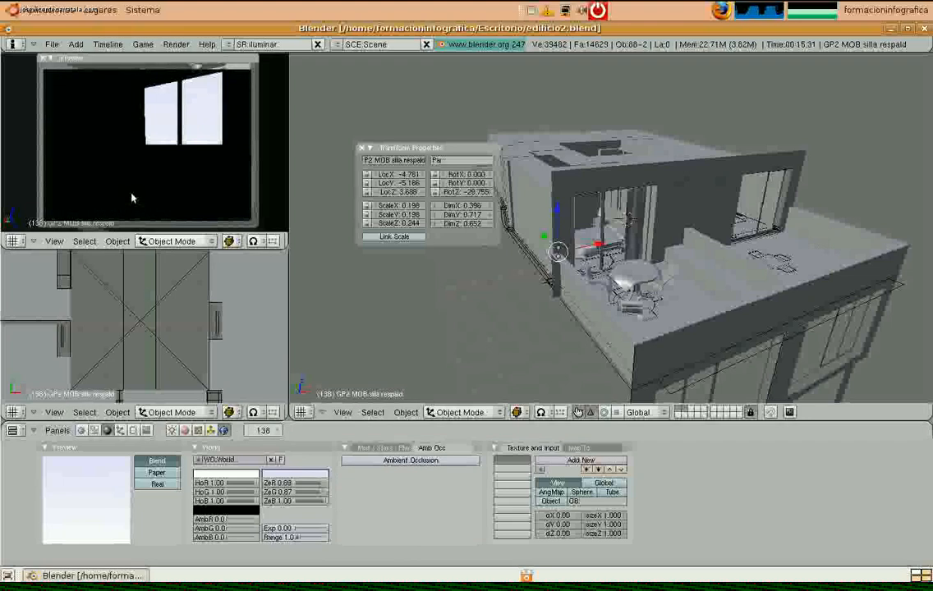
Add a Sun lamp outside the building, in front of the terrace, working in top view
key("KP_7")
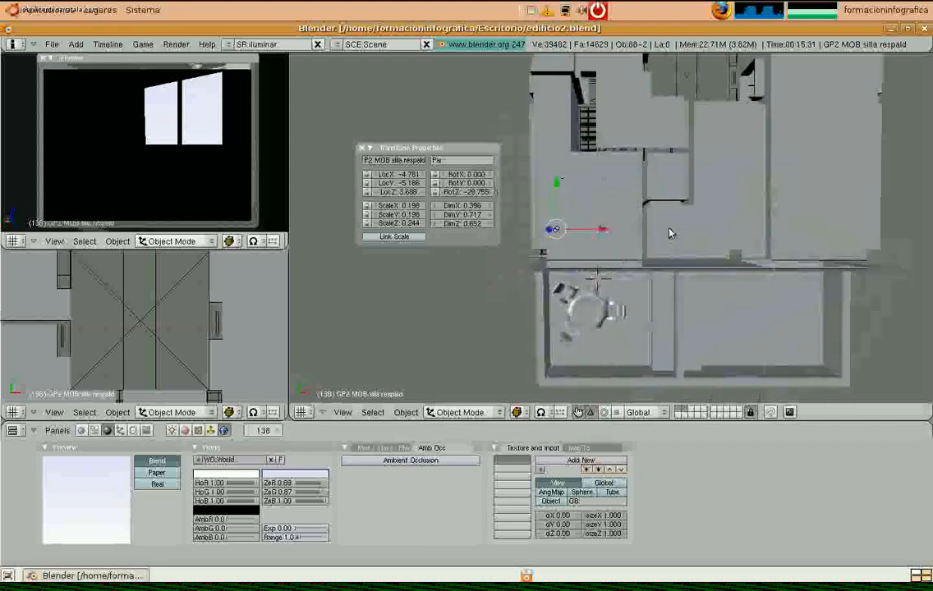
scroll(671, 234, "down", 2)
scroll(690, 302, "down", 2)
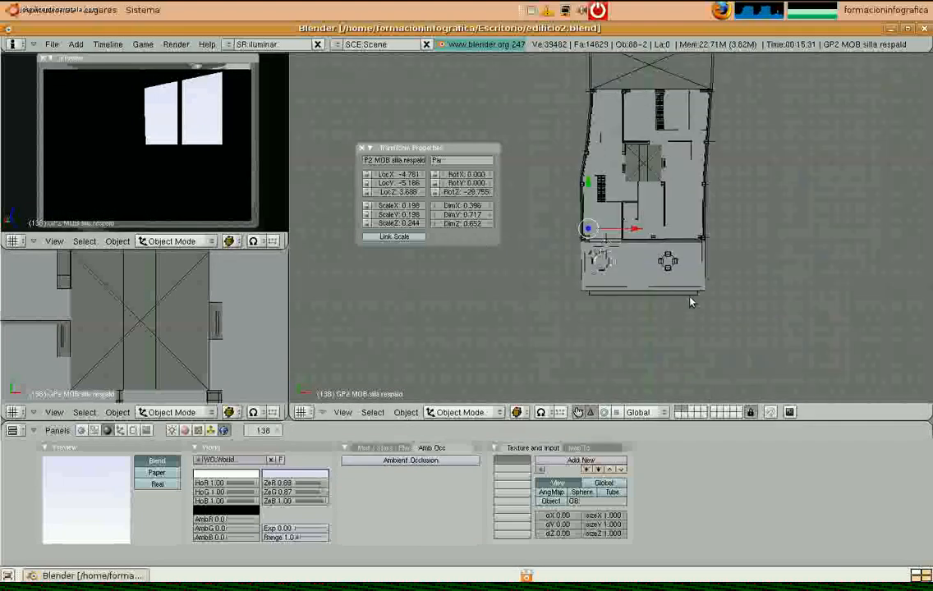
key("space")
mouse_move(636, 320)
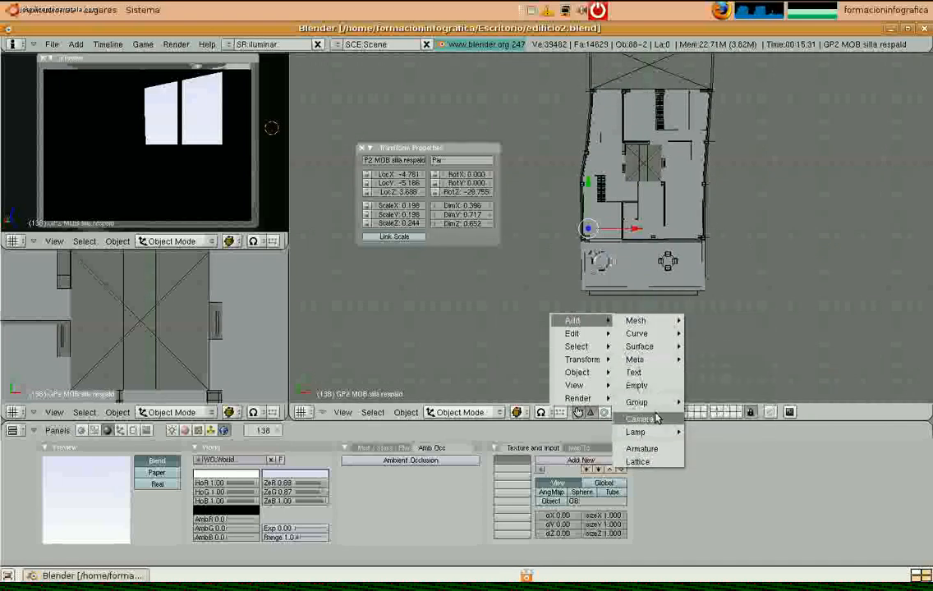
mouse_move(649, 432)
left_click(708, 445)
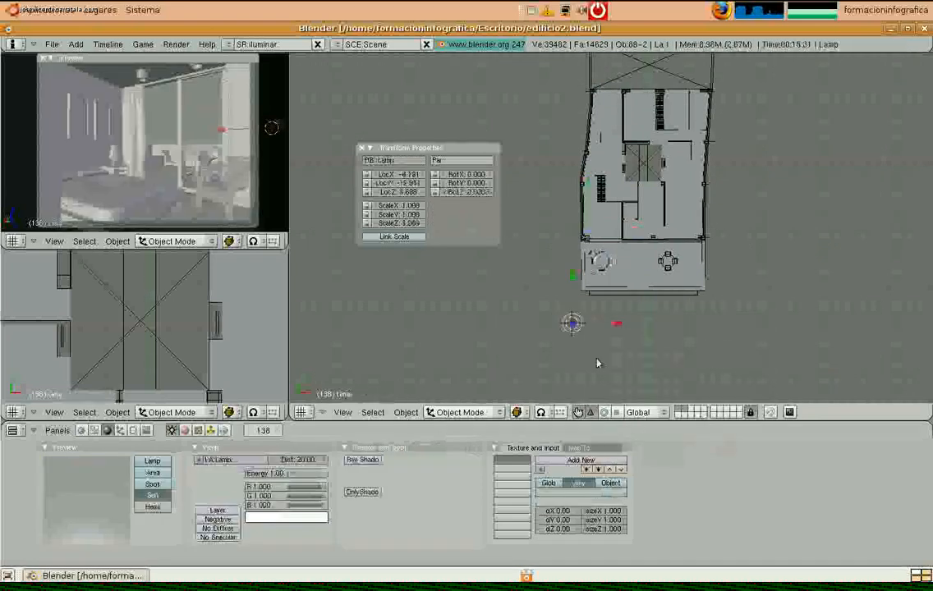
Move the sun lamp to about X -3.2, Y -13.66 in front of the terrace and raise it to about Z 10.8
key("g")
left_click(616, 373)
key("KP_1")
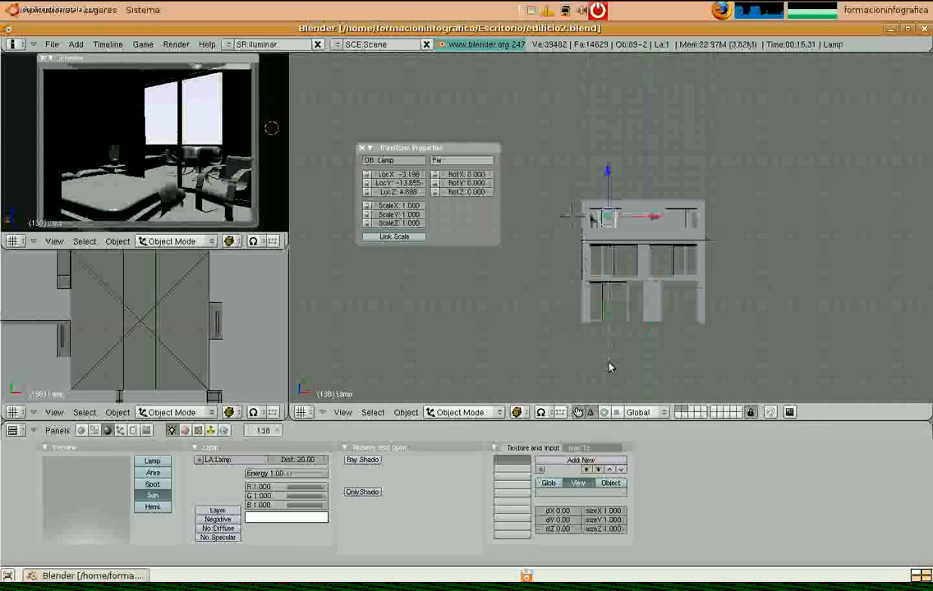
key("g")
key("z")
left_click(546, 271)
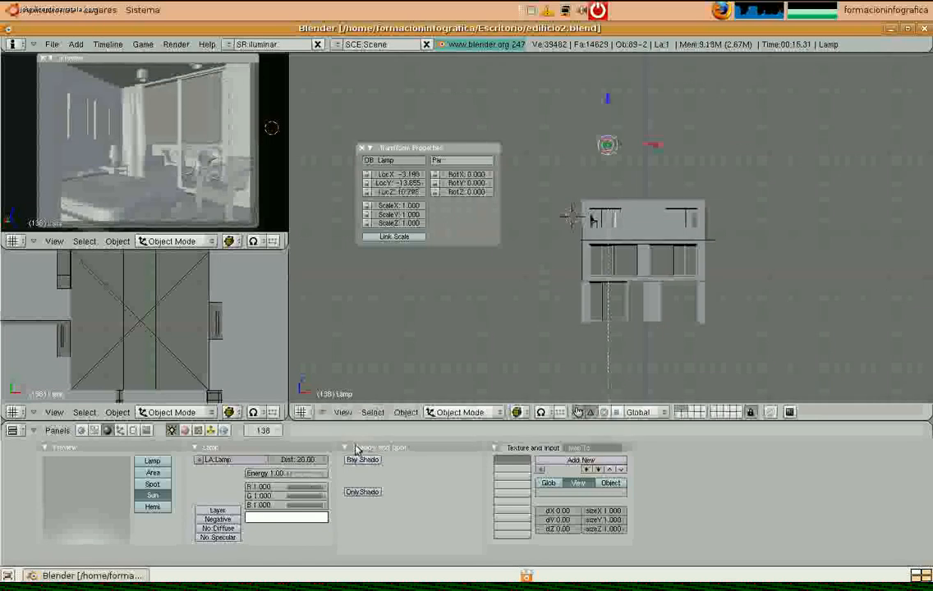
Enable ray shadows on the sun lamp and tilt it about 52.6 degrees around X towards the bedroom
left_click(362, 460)
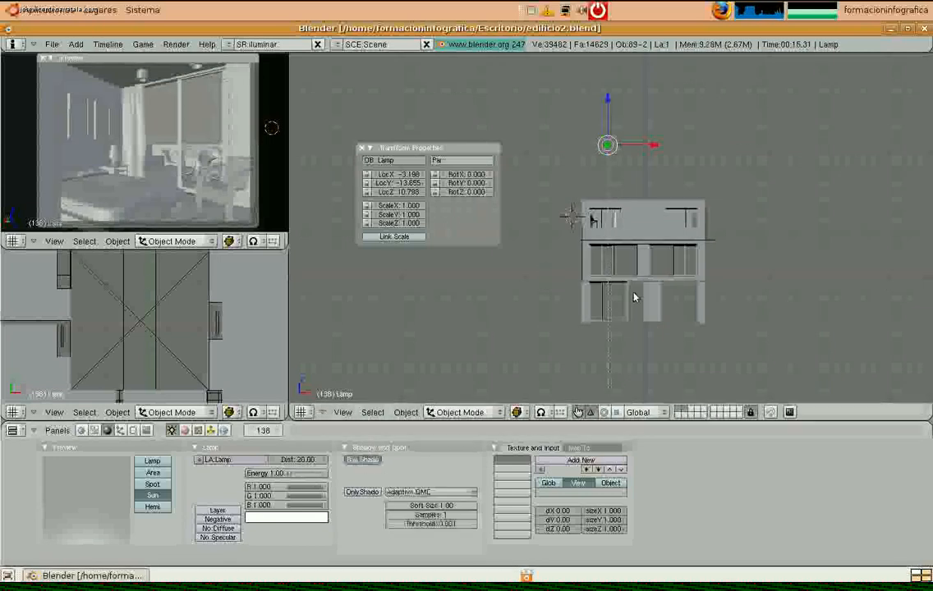
key("KP_3")
key("r")
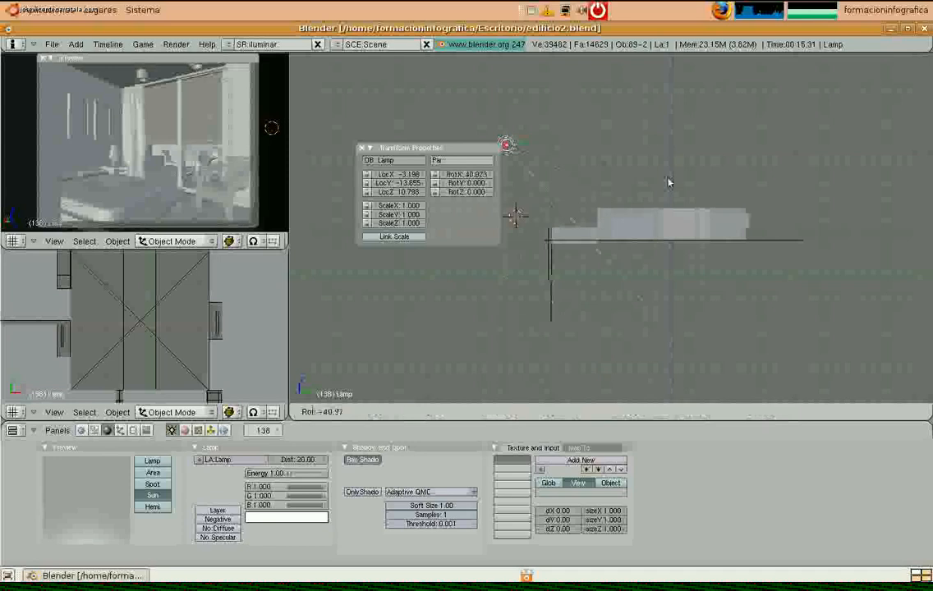
left_click(671, 155)
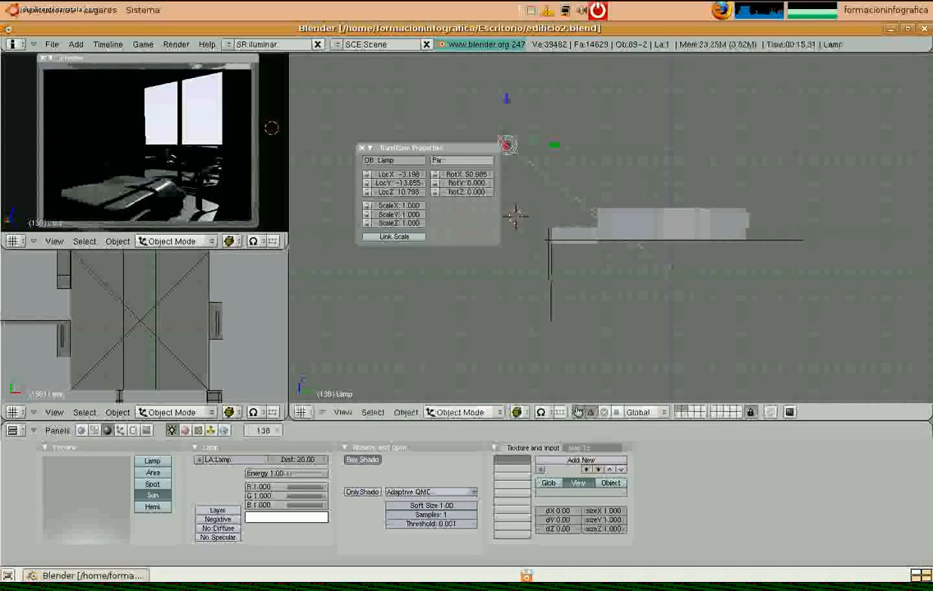
key("KP_7")
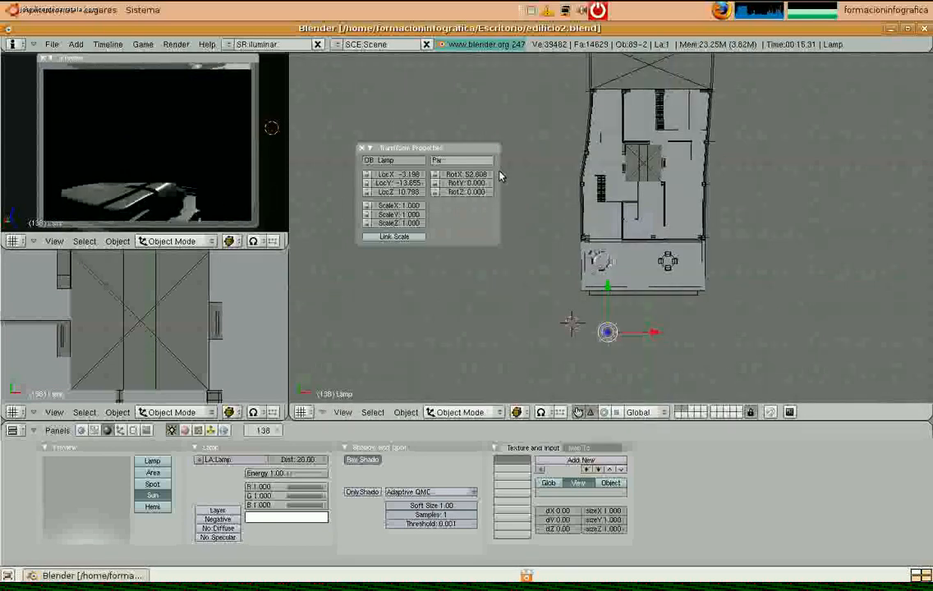
Turn the sun lamp to about -31 degrees around Z and move it to about X -6.65, Y -12.27, off the terrace corner
key("r")
left_click(699, 245)
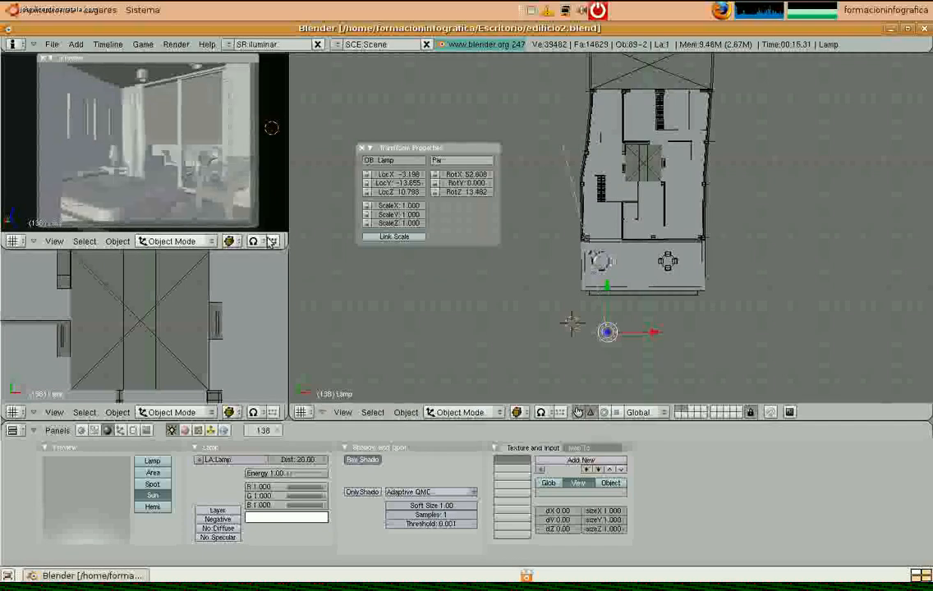
key("r")
left_click(664, 230)
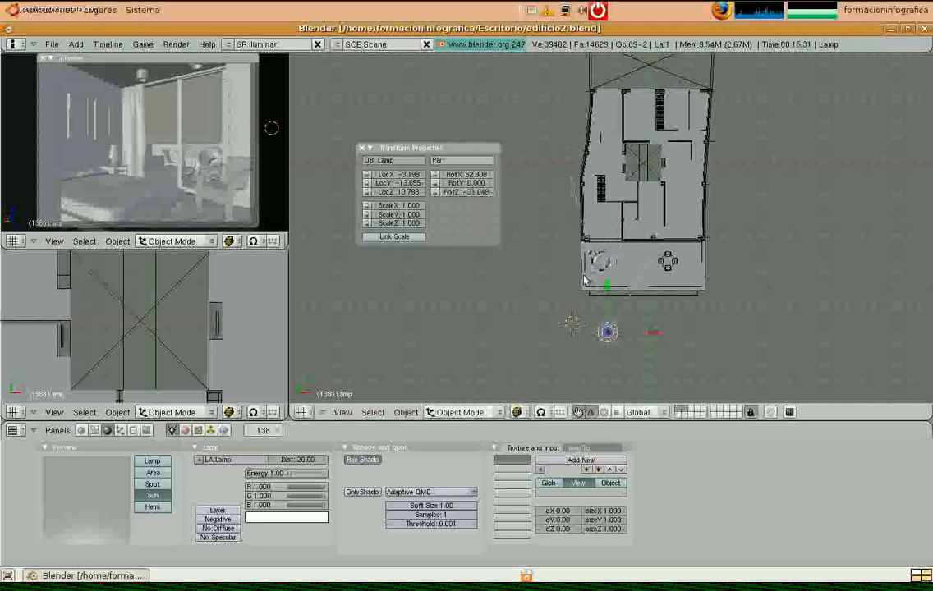
key("g")
left_click(556, 264)
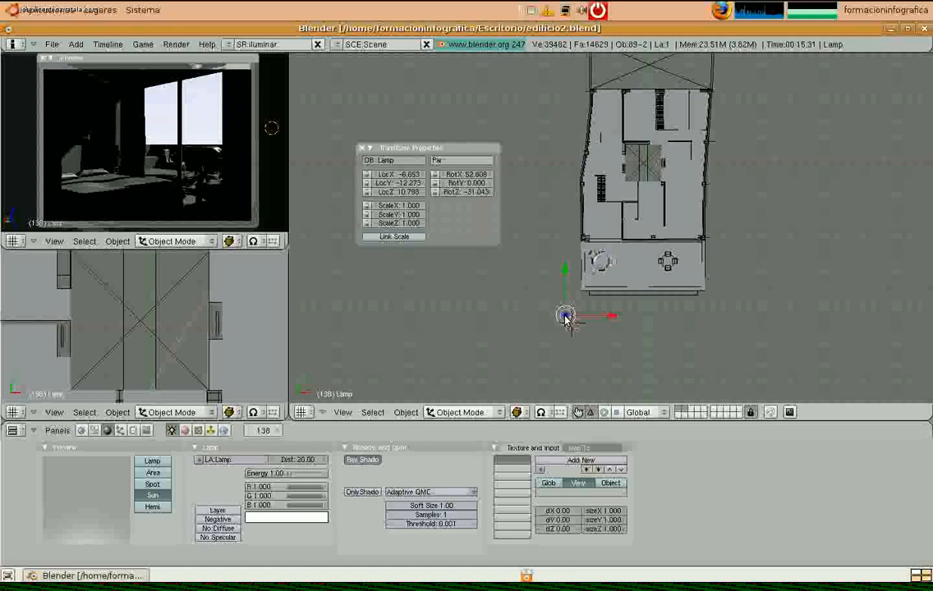
Set the sun's shadow samples to 3, try a soft size of 5, and return the soft size to 1
left_click(475, 515)
left_click(475, 515)
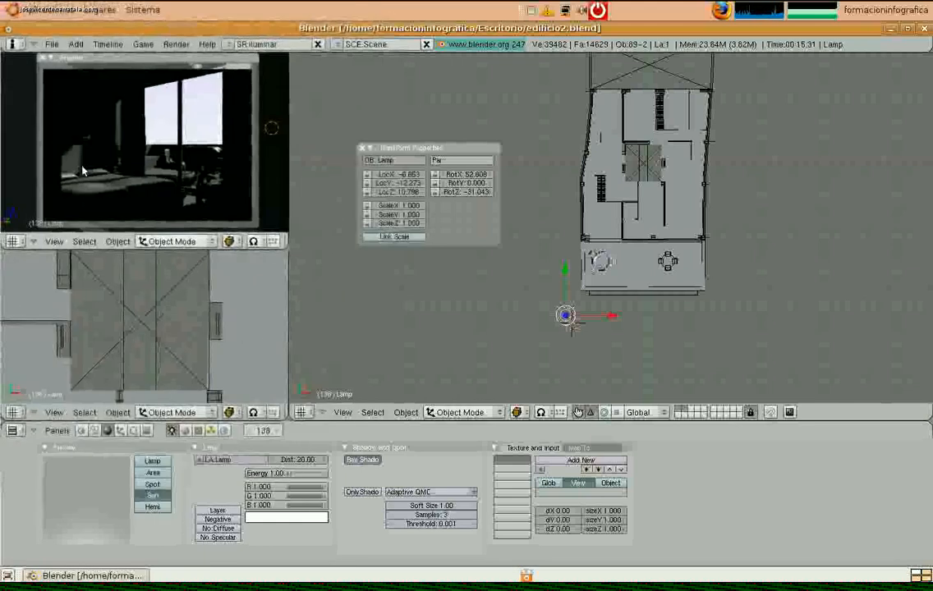
left_click(432, 507)
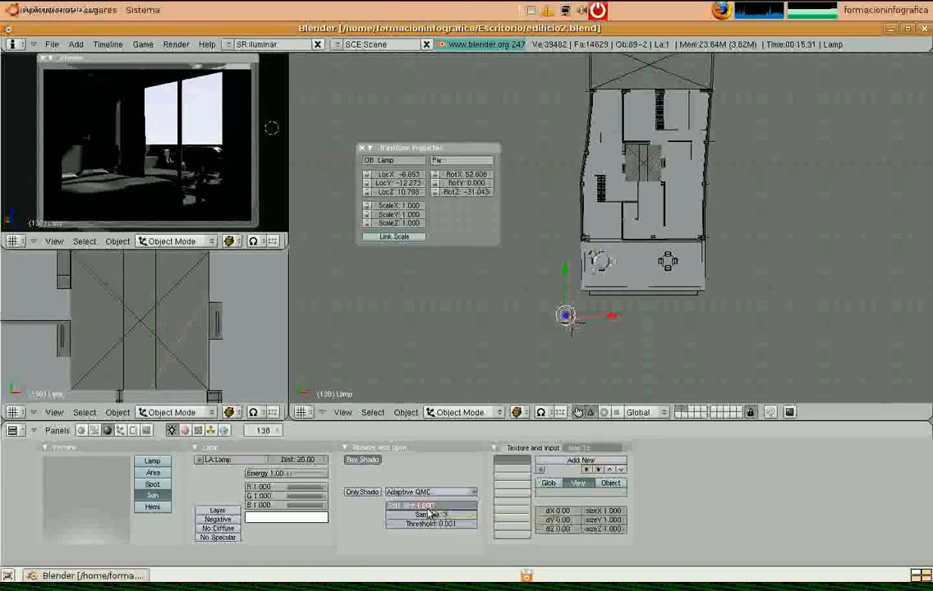
type("5")
key("Return")
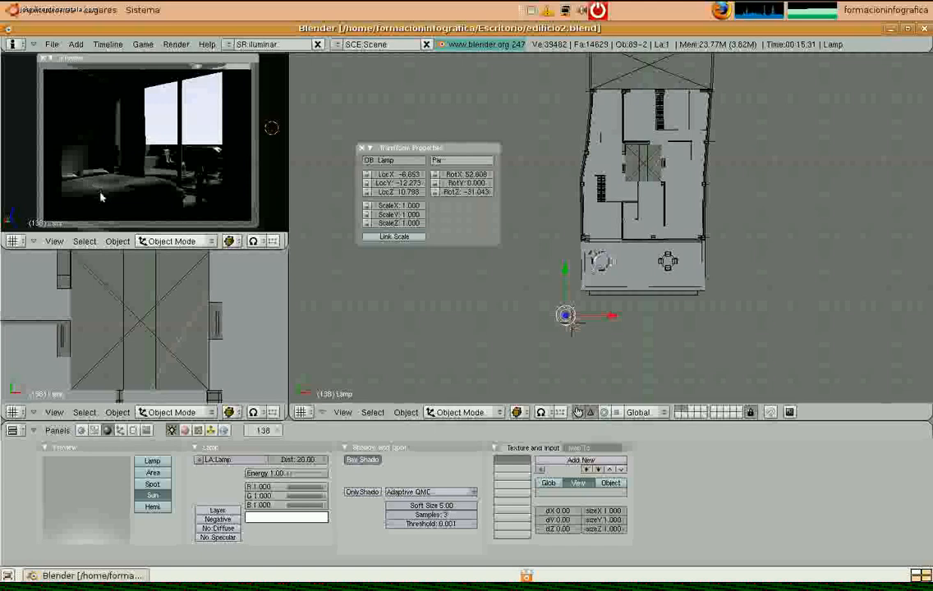
left_click(426, 507)
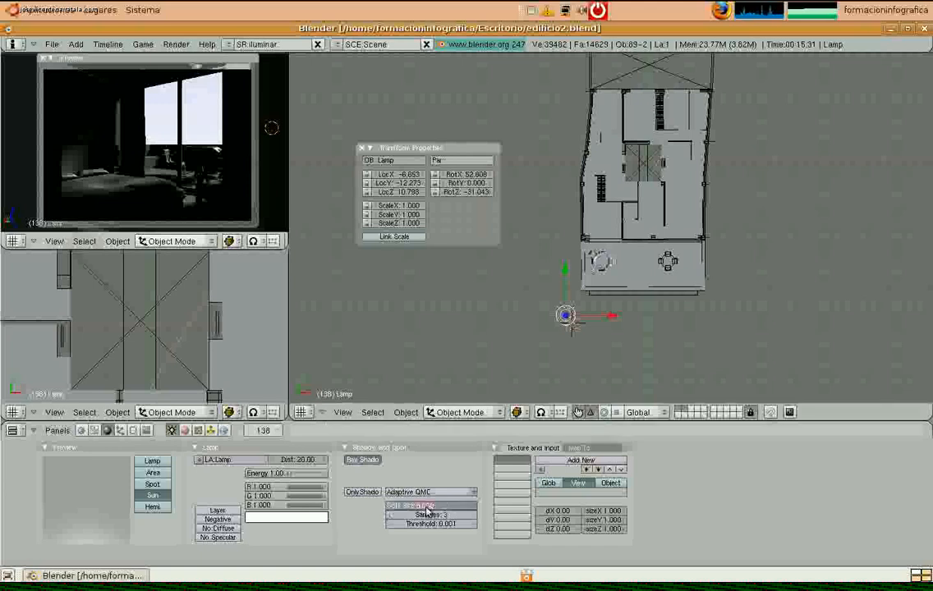
type("1")
key("Return")
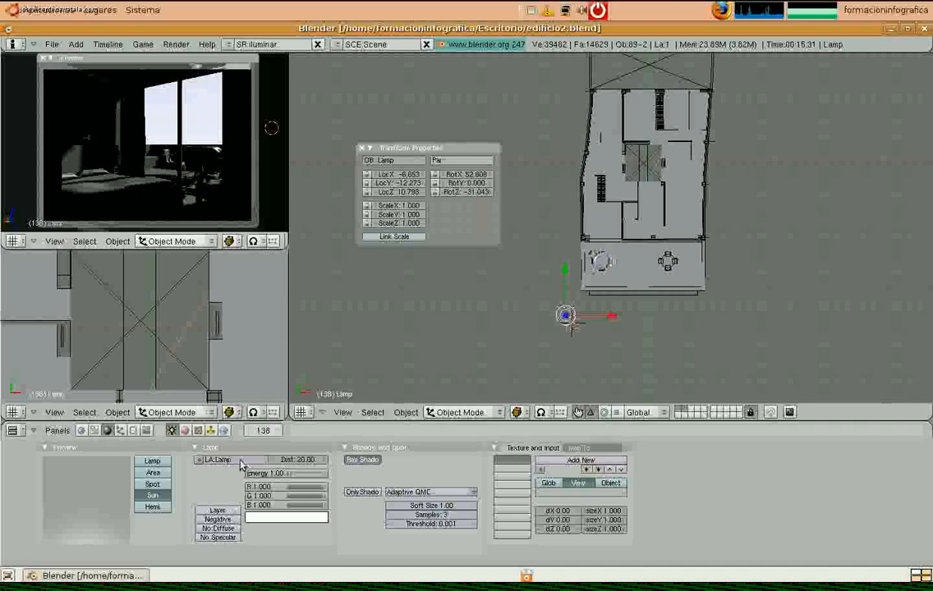
Set the sun lamp's energy to 4
left_click(280, 474)
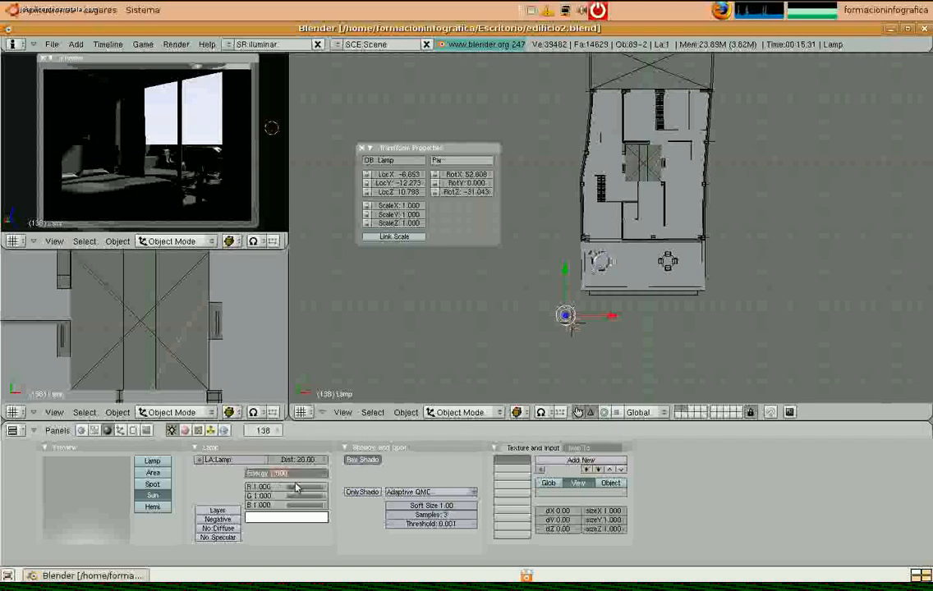
type("4")
key("Return")
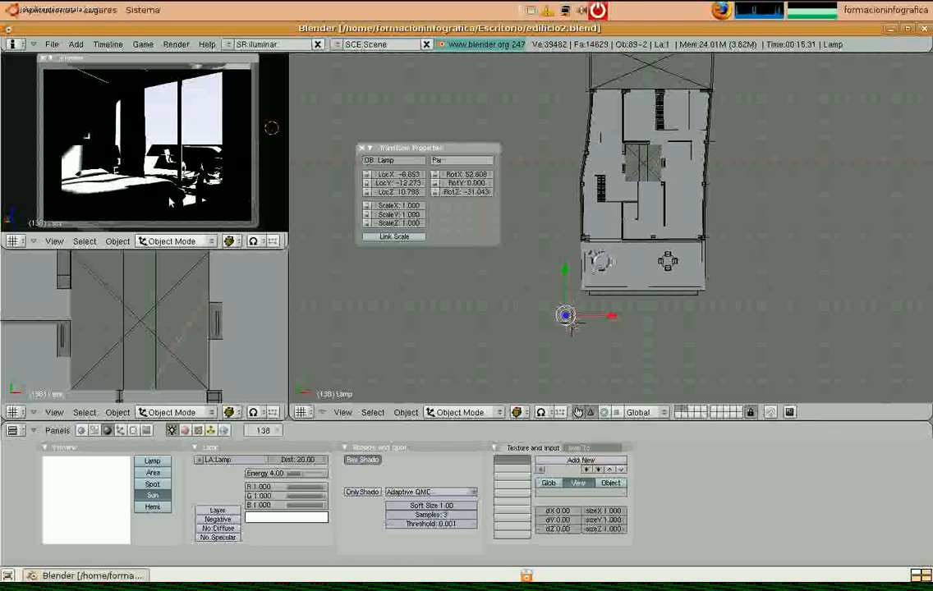
Select the curtain at the bedroom window and give it a new material named cortina
middle_click_drag(629, 277, 589, 125)
scroll(635, 261, "up", 2)
scroll(555, 225, "up", 4)
scroll(589, 125, "up", 4)
right_click(641, 217)
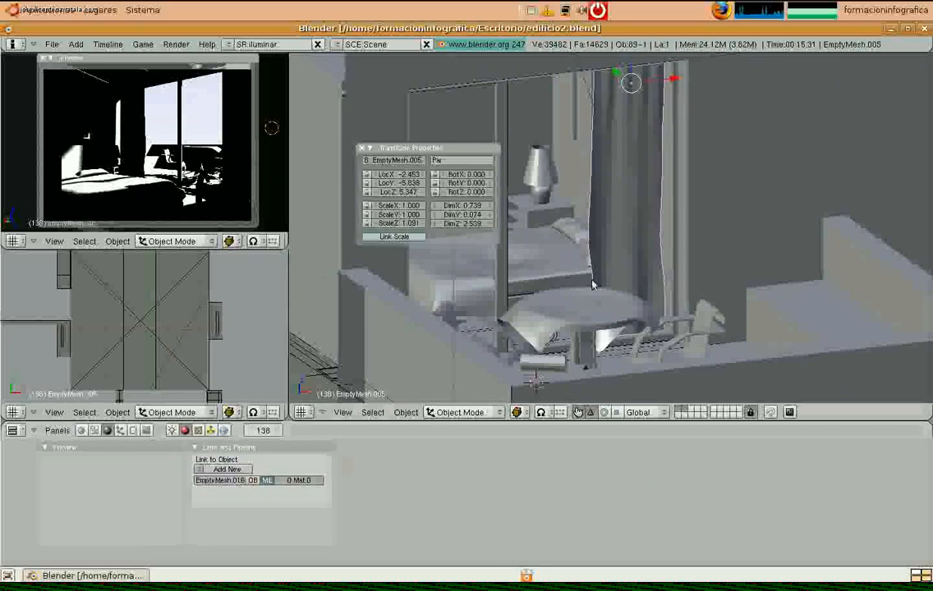
left_click(226, 469)
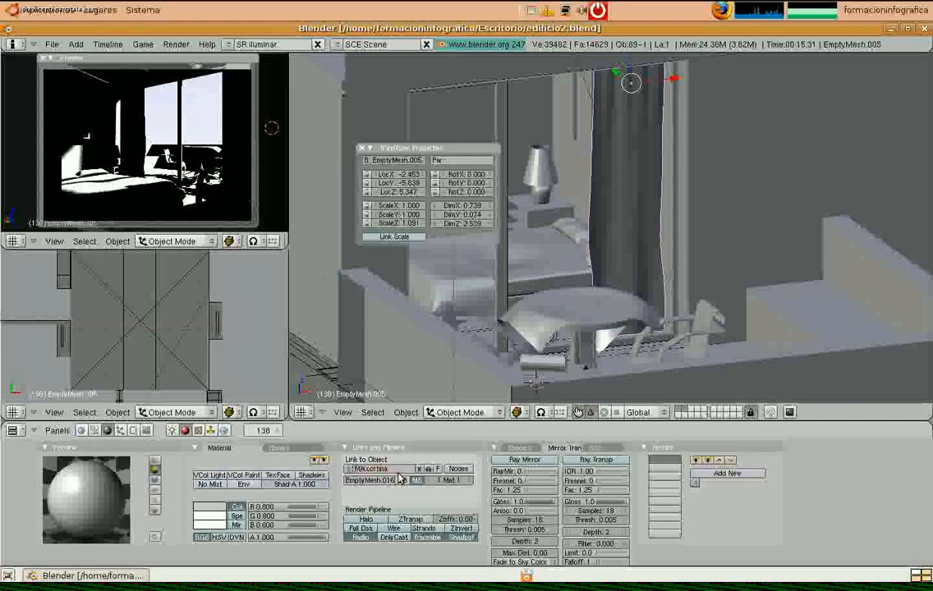
type("cortina")
key("Return")
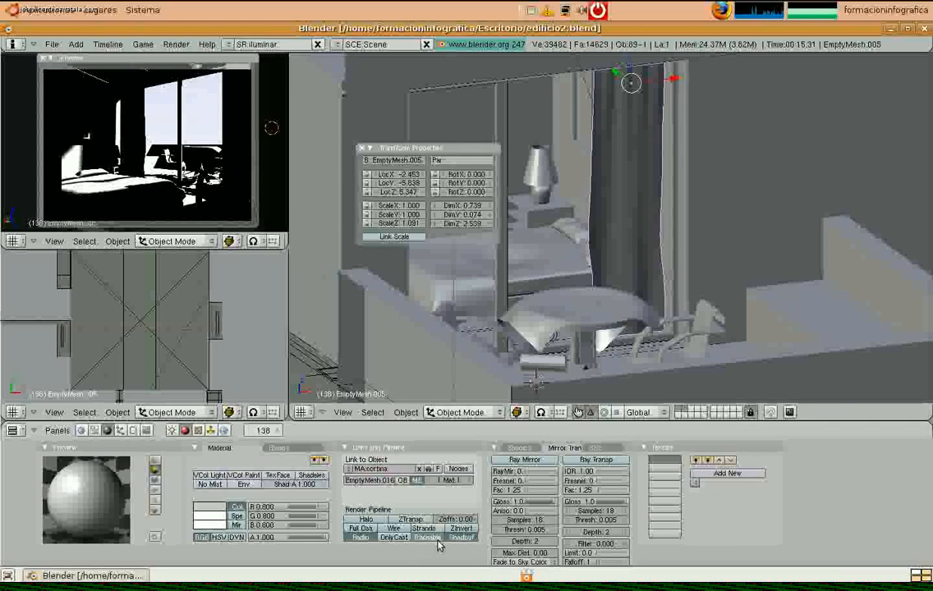
Turn off the Traceable option in the curtain's material
scroll(438, 542, "up", 6, "super")
scroll(427, 543, "down", 6, "super")
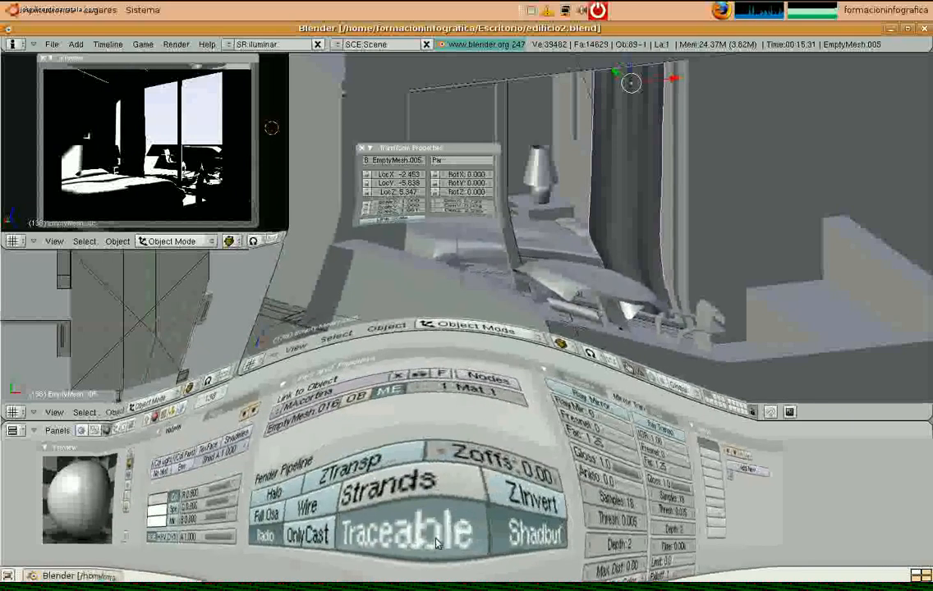
left_click(436, 542)
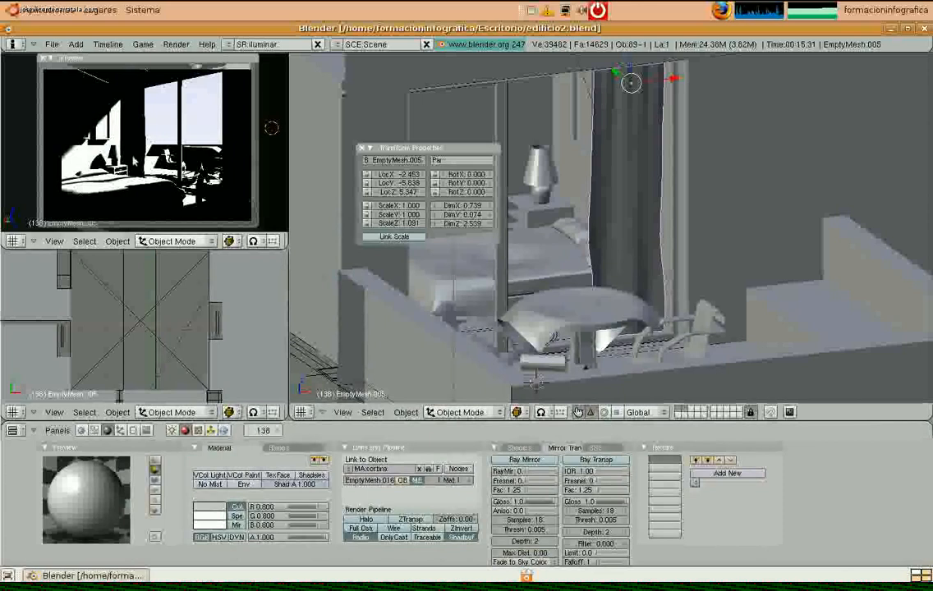
Select the sun lamp in top view and set its energy to 2
key("KP_7")
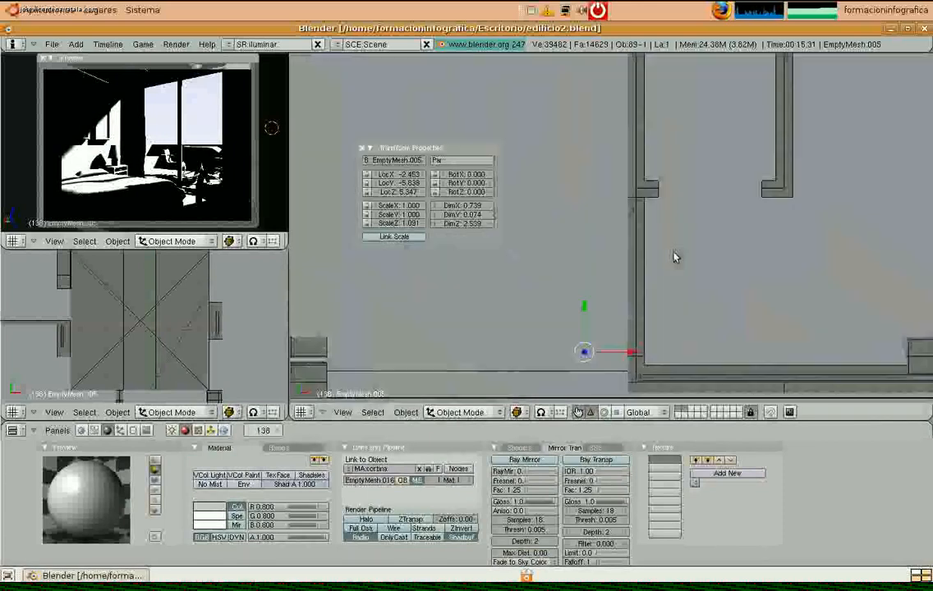
scroll(698, 266, "down", 5)
right_click(529, 368)
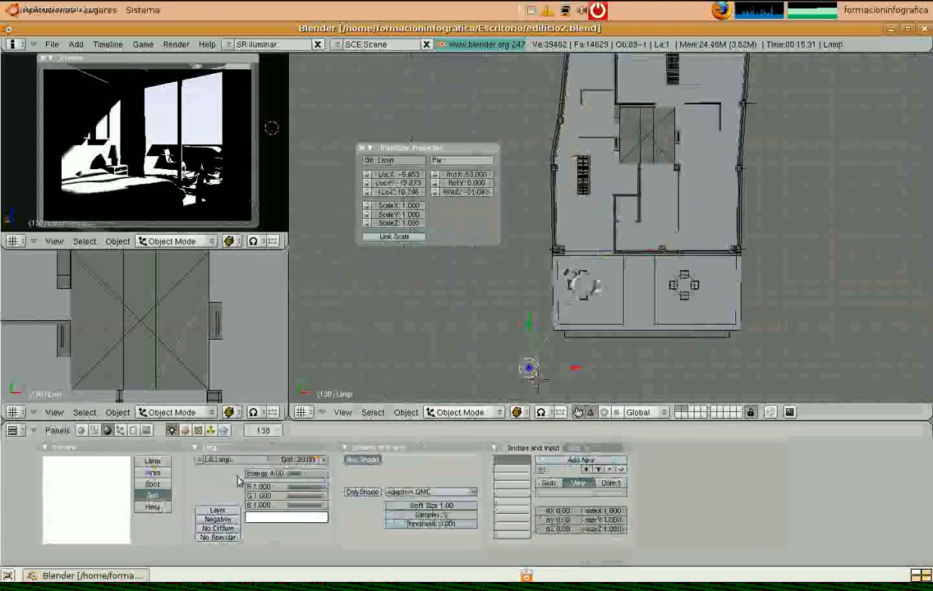
type("2")
key("Return")
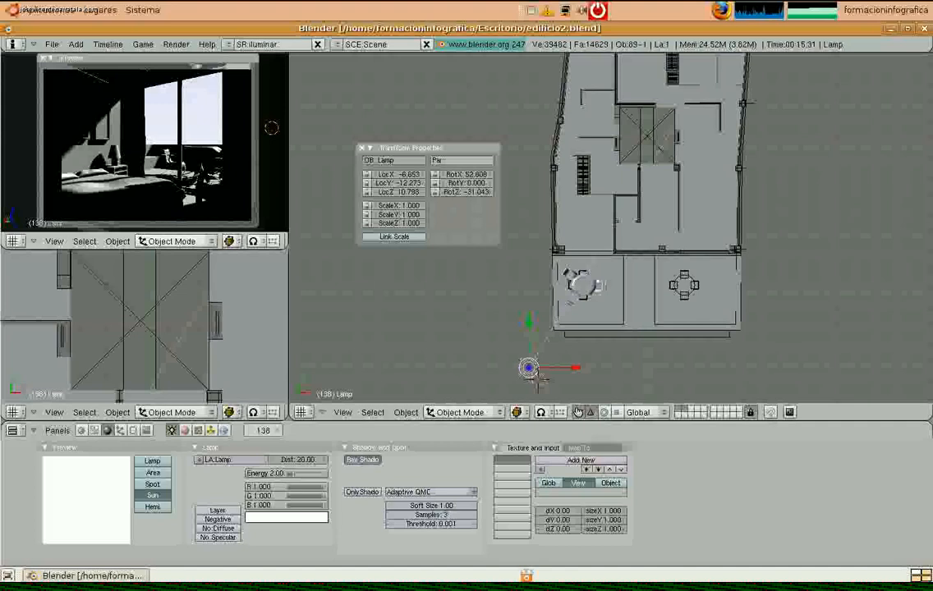
Set the sun lamp's energy to 3
left_click(265, 476)
type("3")
key("Return")
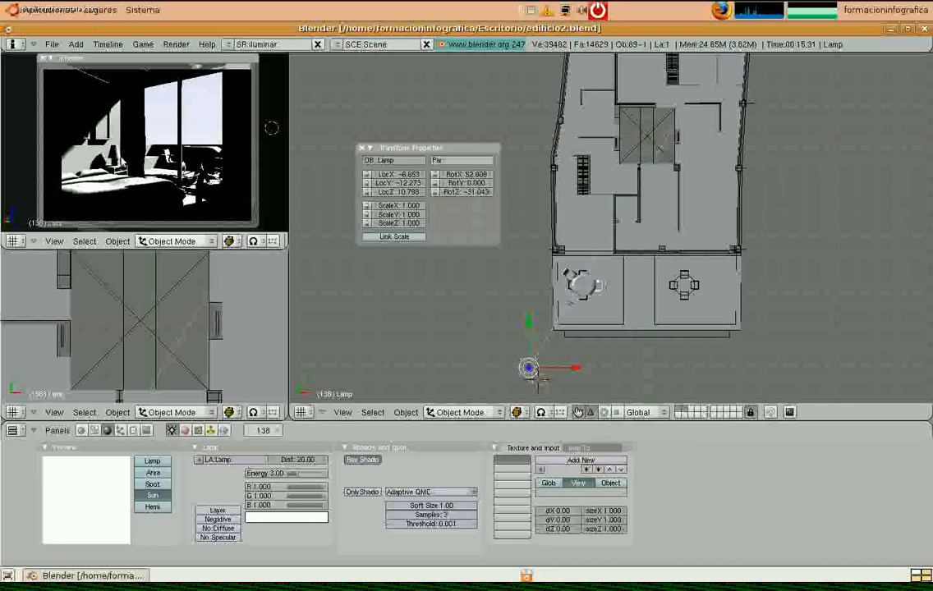
Enable ambient occlusion in the world settings and set its maximum distance to 1
left_click(222, 430)
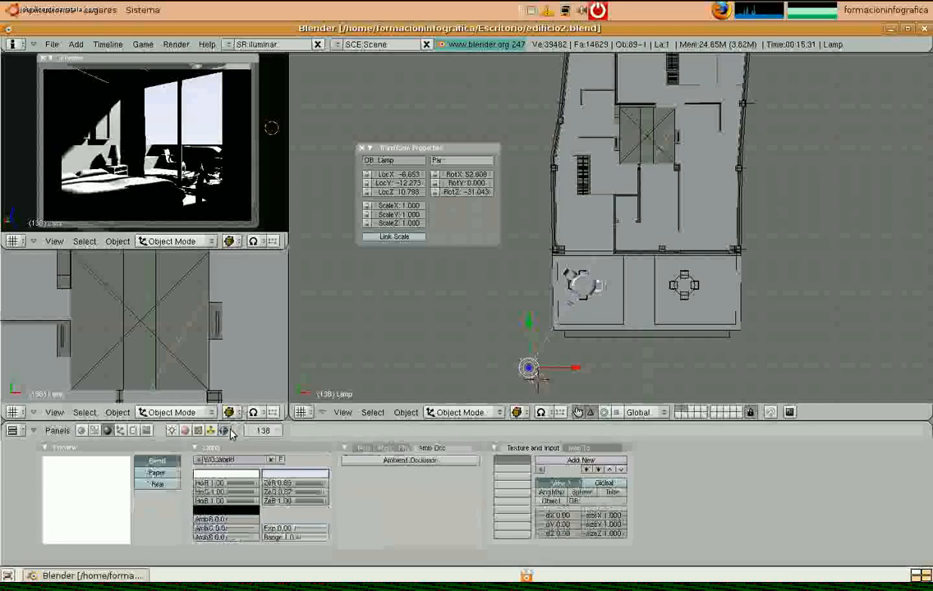
left_click(438, 462)
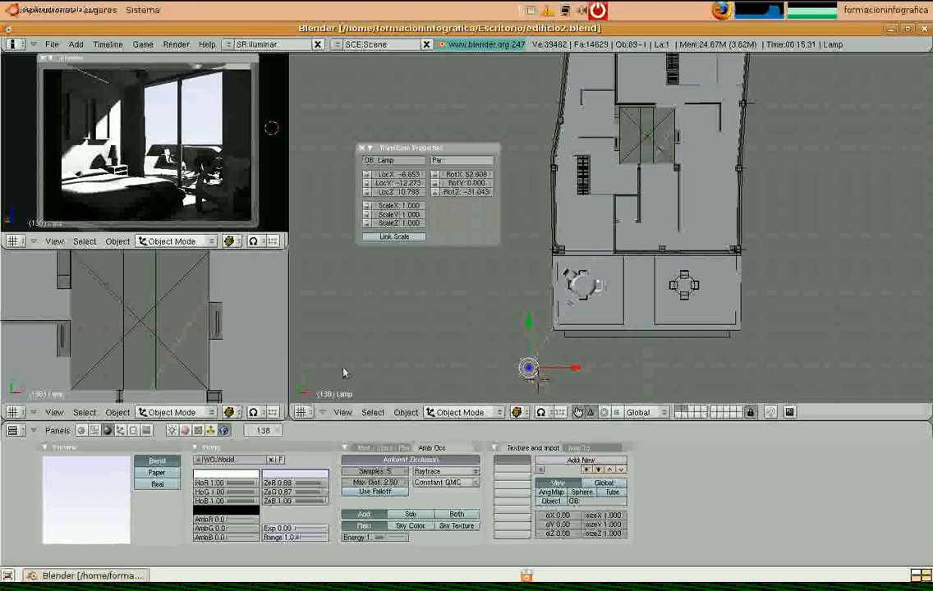
left_click(385, 485)
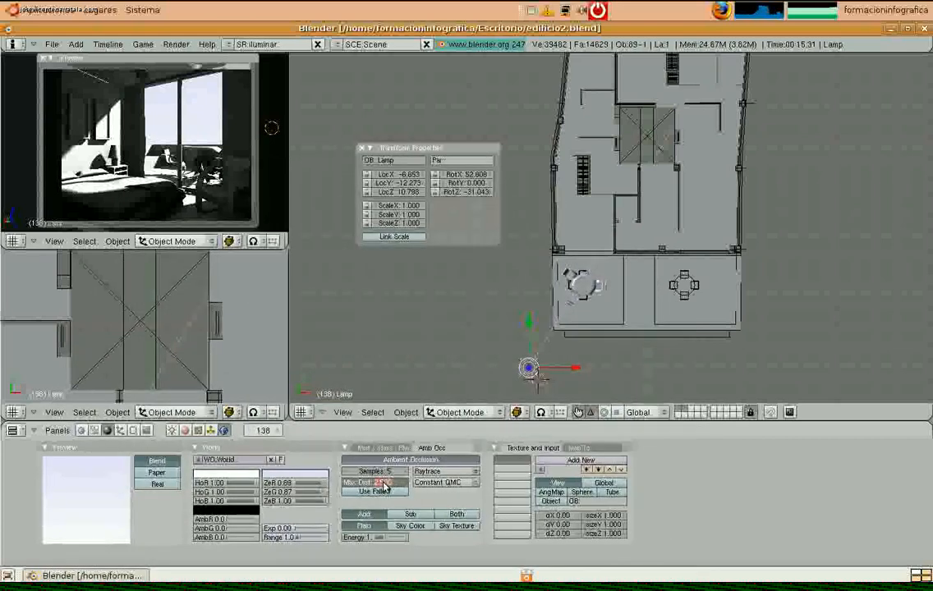
type("1")
key("Return")
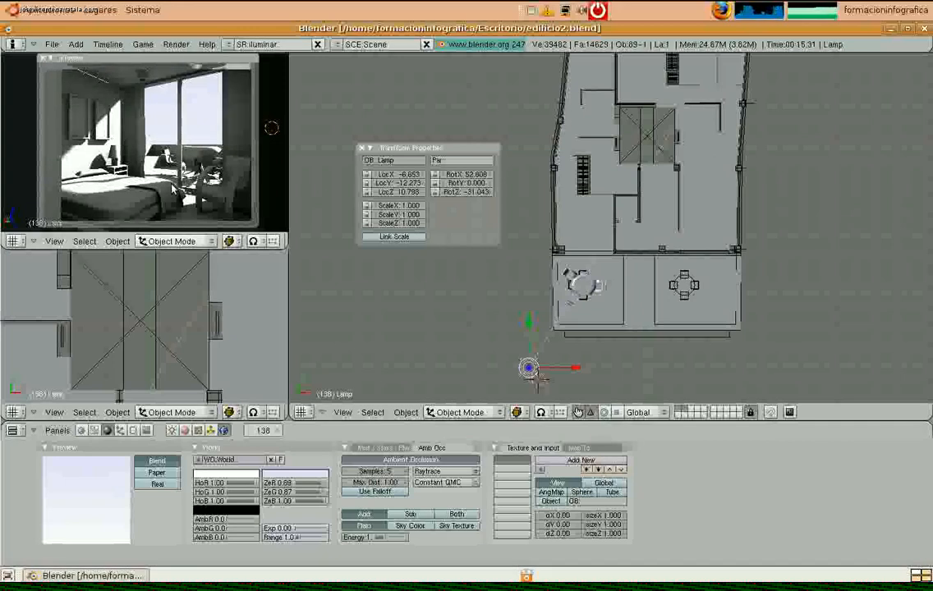
Try an ambient occlusion maximum distance of 0.1 and return it to 1
left_click(379, 484, "shift")
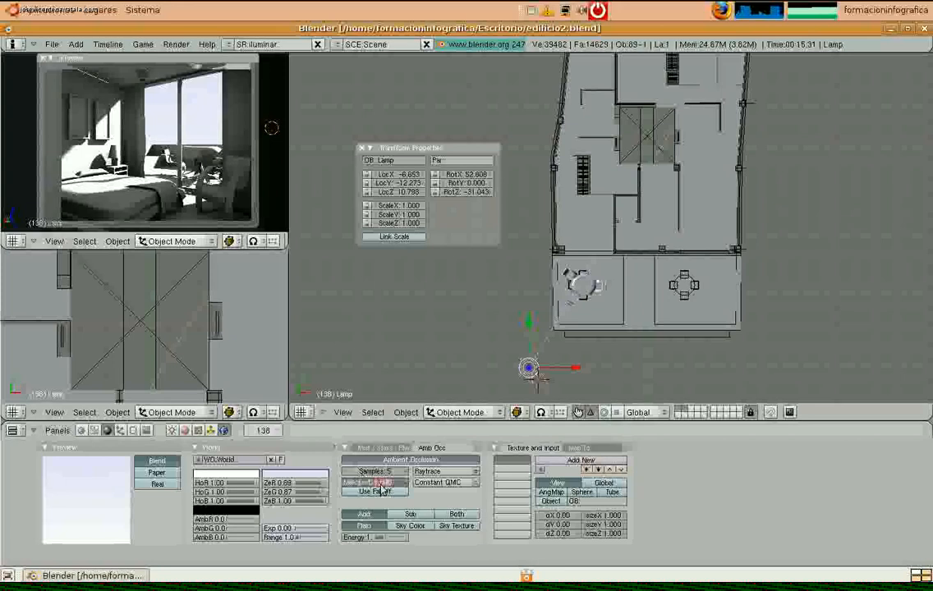
type("0.1")
key("Return")
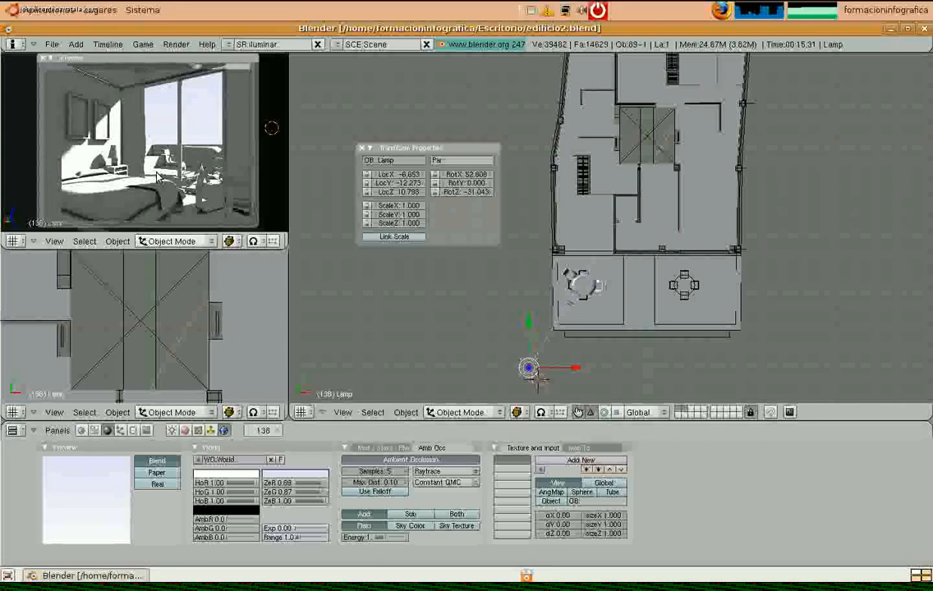
left_click(379, 484, "shift")
key("Return")
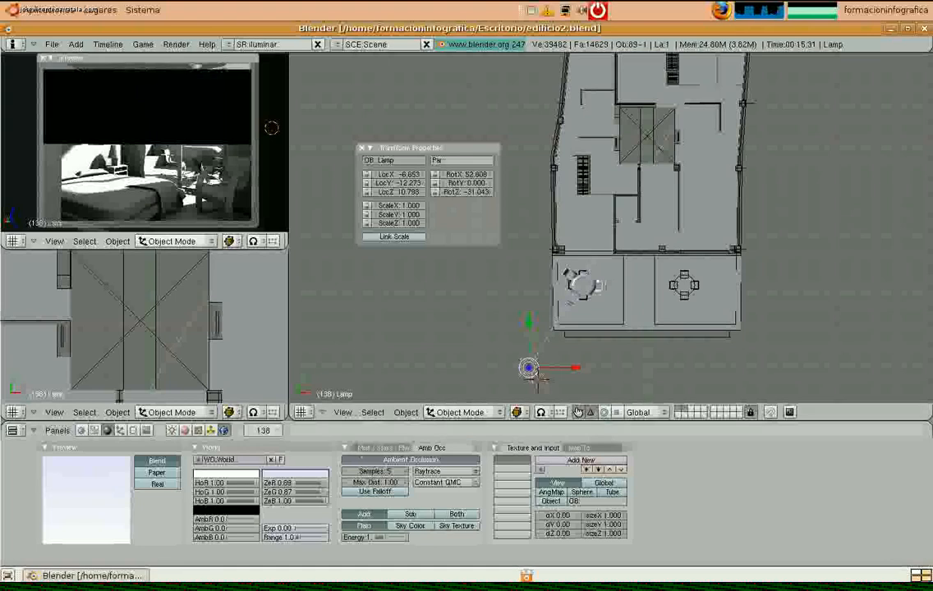
Set the ambient occlusion maximum distance to 2
left_click(377, 482)
type("2")
key("Return")
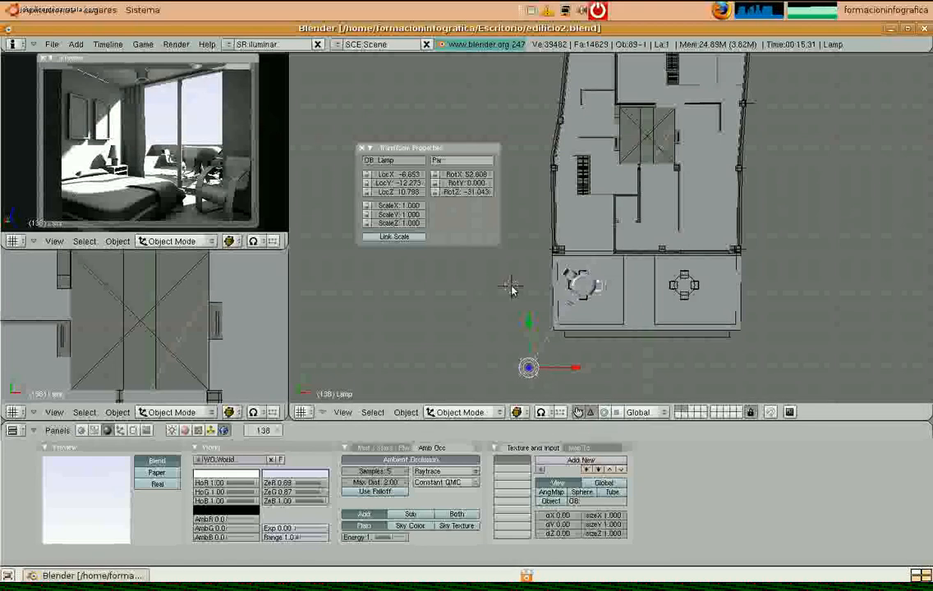
Add an Area lamp and move it to about X -3.01, Y -11.93, in front of the terrace
key("space")
mouse_move(575, 396)
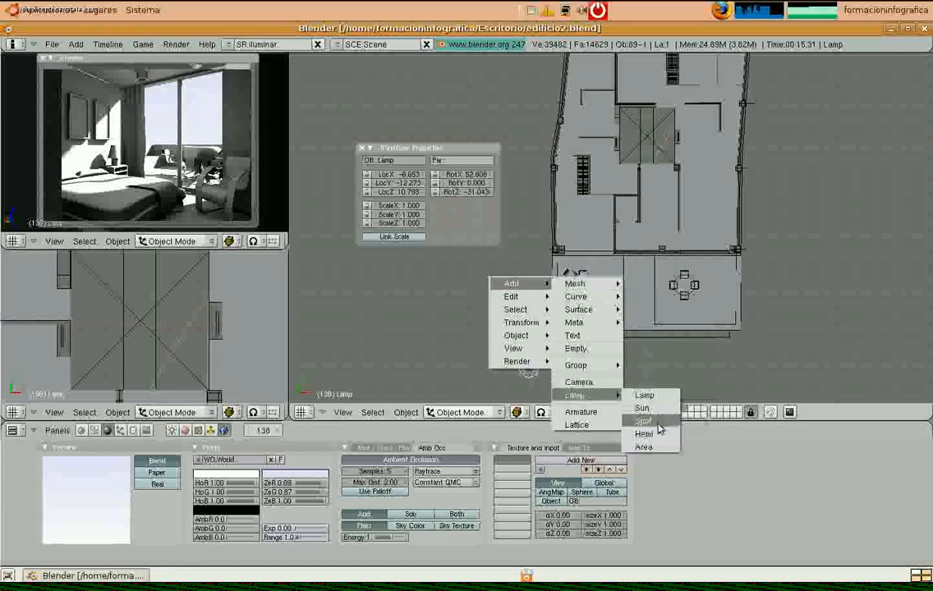
left_click(646, 447)
key("g")
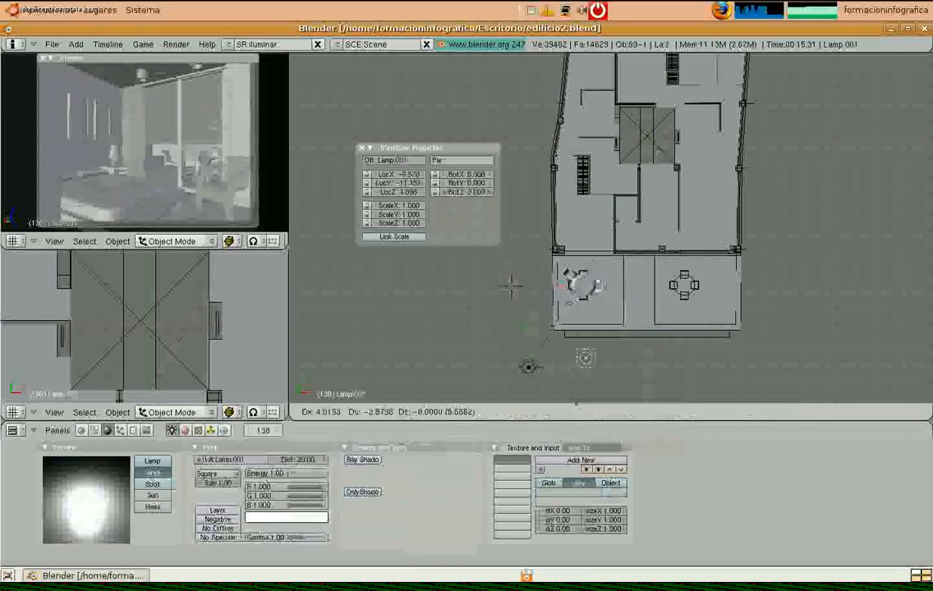
left_click(585, 409)
Enable ray shadows with 4 samples on the area lamp and tilt it about 80.2 degrees around X towards the building, working in side view
key("KP_1")
key("KP_7")
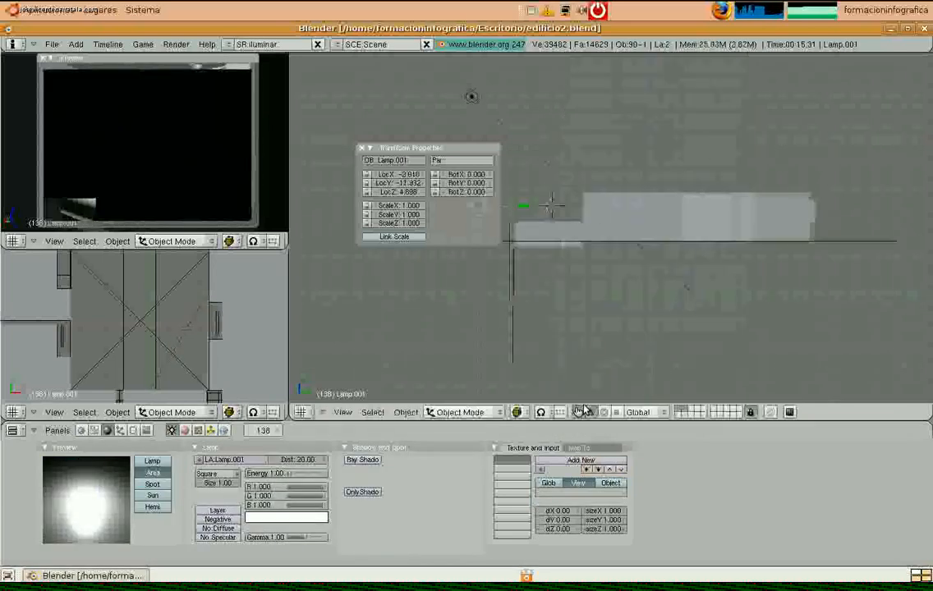
left_click_drag(440, 150, 416, 98)
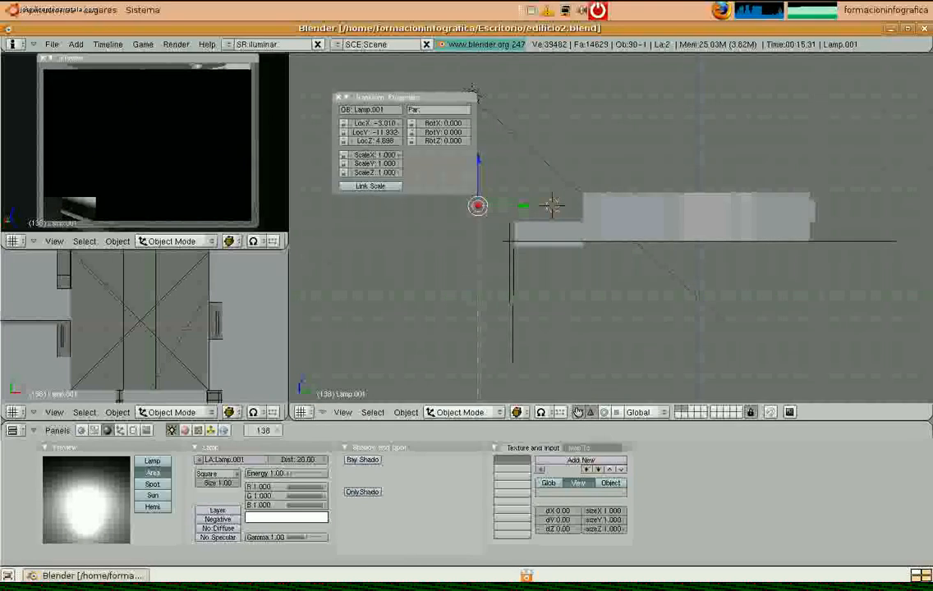
left_click(362, 460)
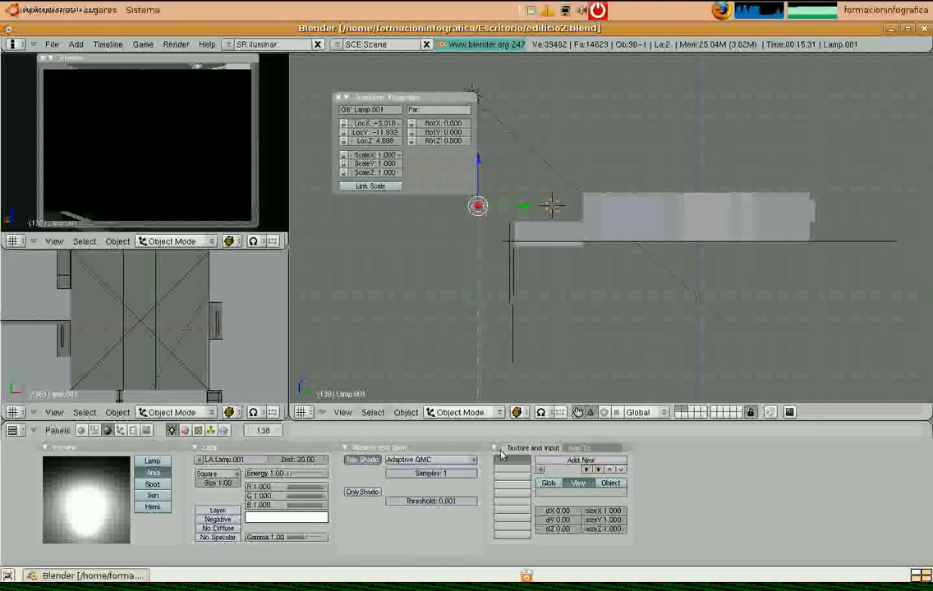
left_click(473, 475)
left_click(473, 474)
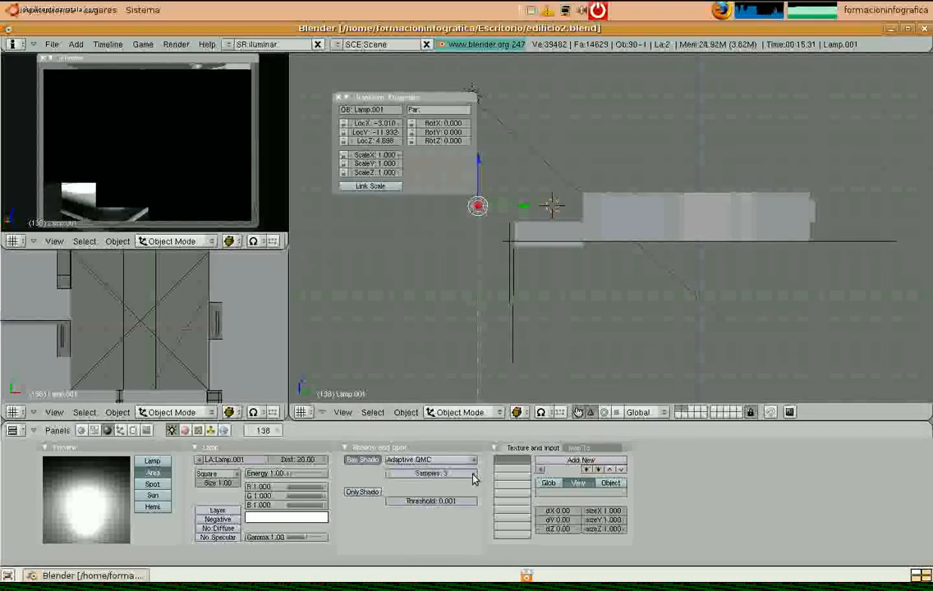
left_click(472, 474)
key("r")
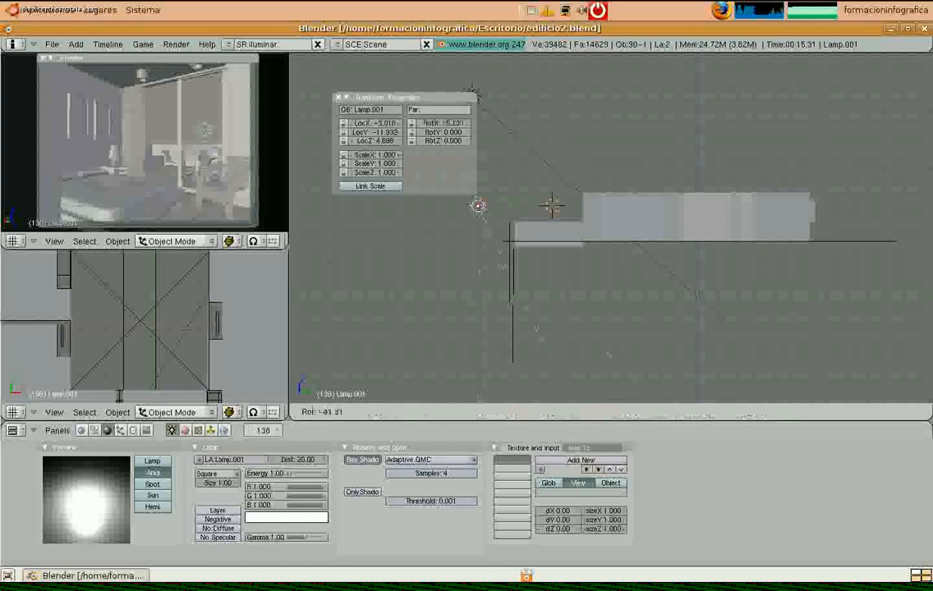
left_click(578, 190)
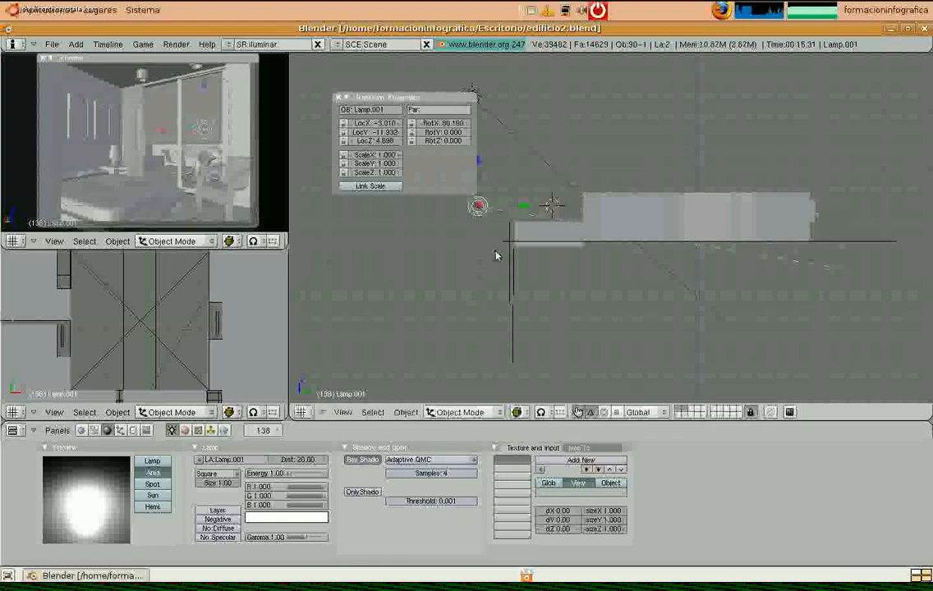
Move the area lamp to about Y -11.41, Z 6.05 in side view and enlarge its size to 6.12
key("g")
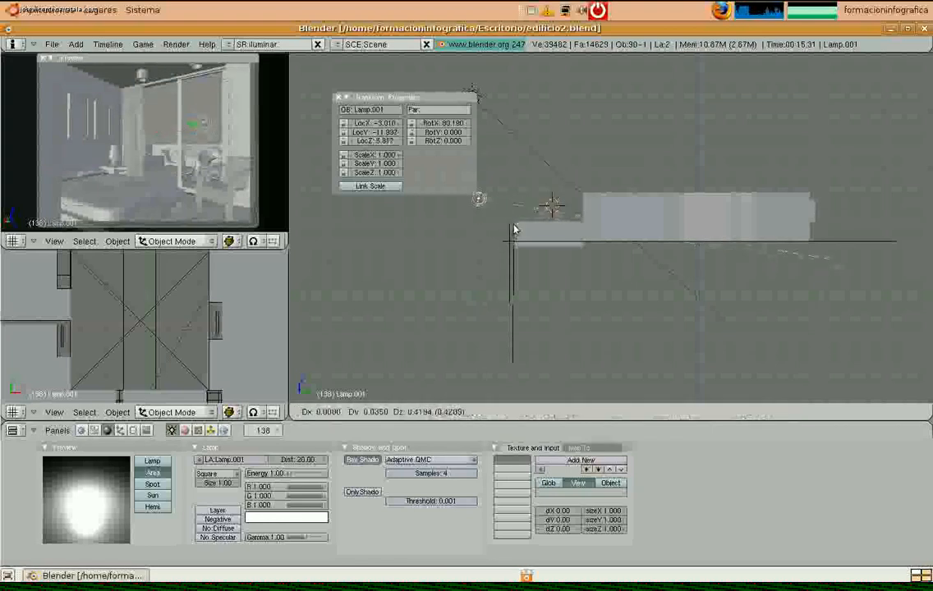
left_click(519, 225)
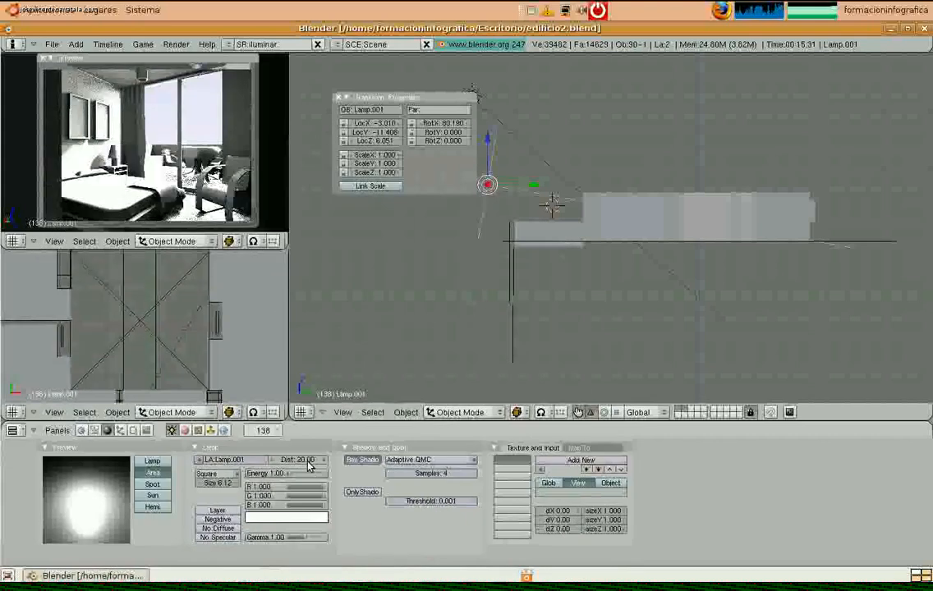
Try distances of 100, 1 and 4 on the area lamp, comparing the effect in the bedroom preview
left_click(309, 461)
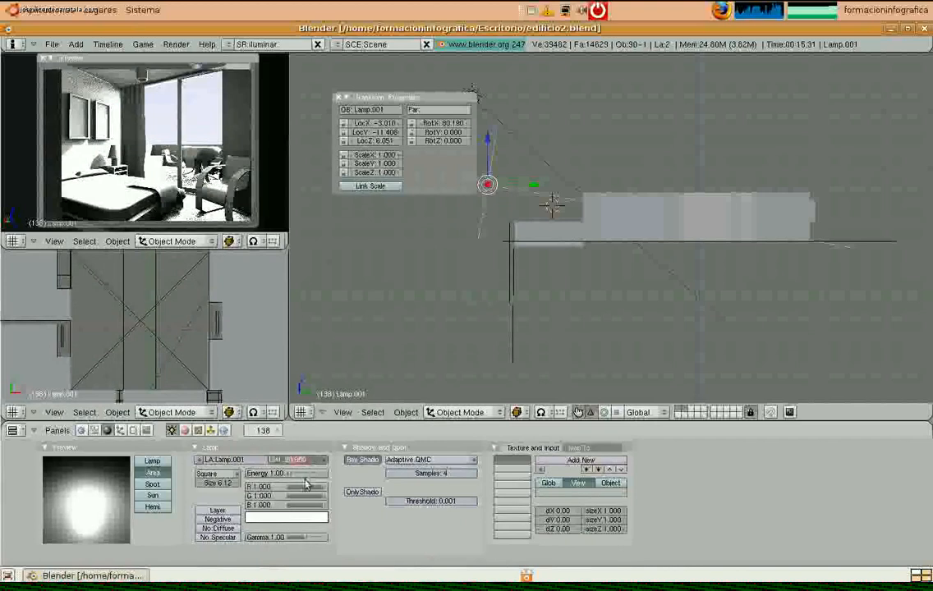
type("100")
key("Return")
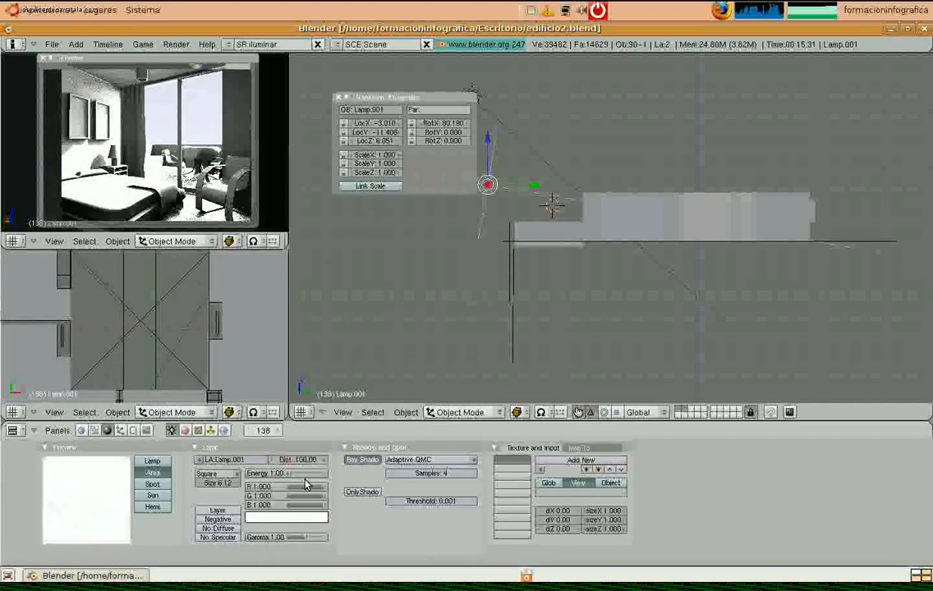
left_click(295, 461, "shift")
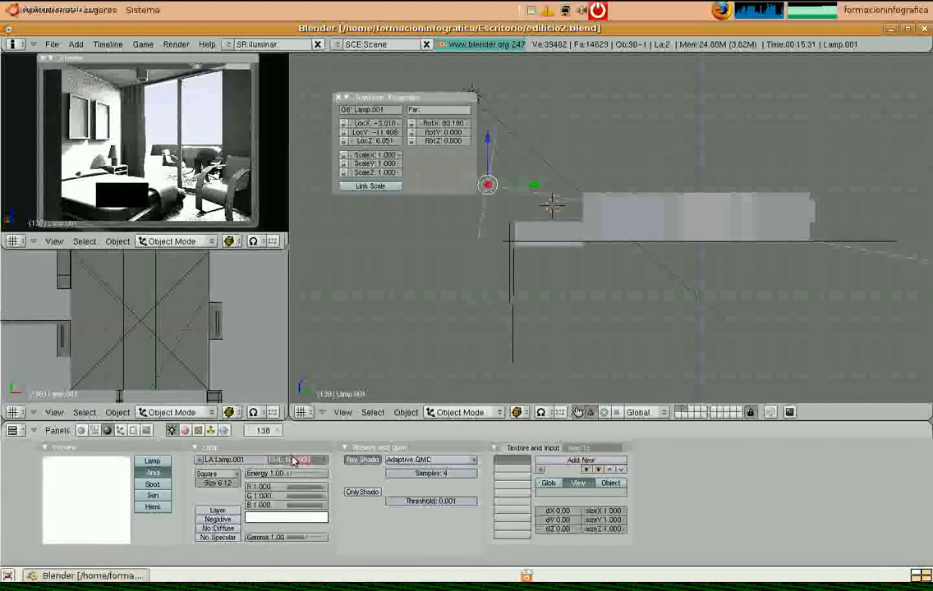
type("1")
key("Return")
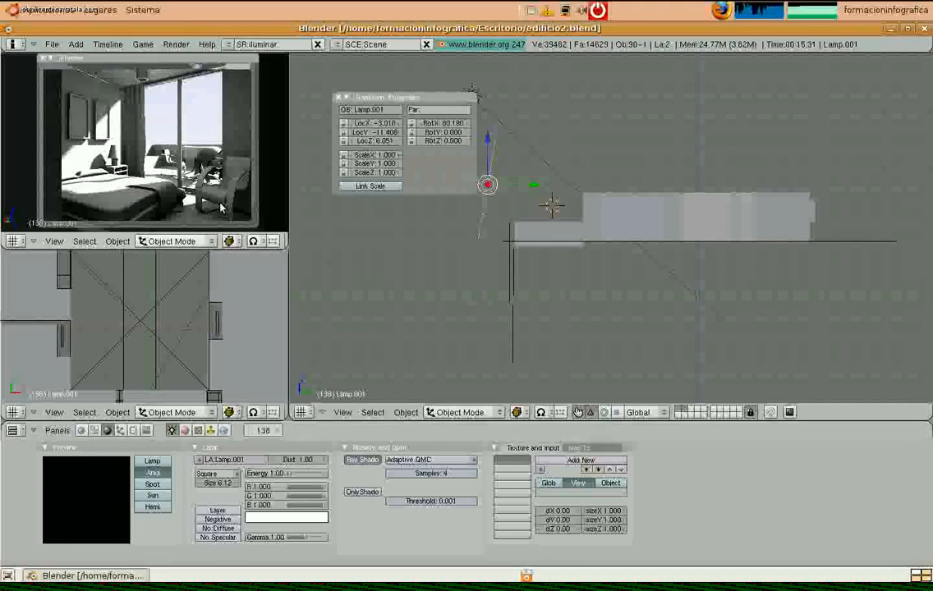
left_click(294, 462)
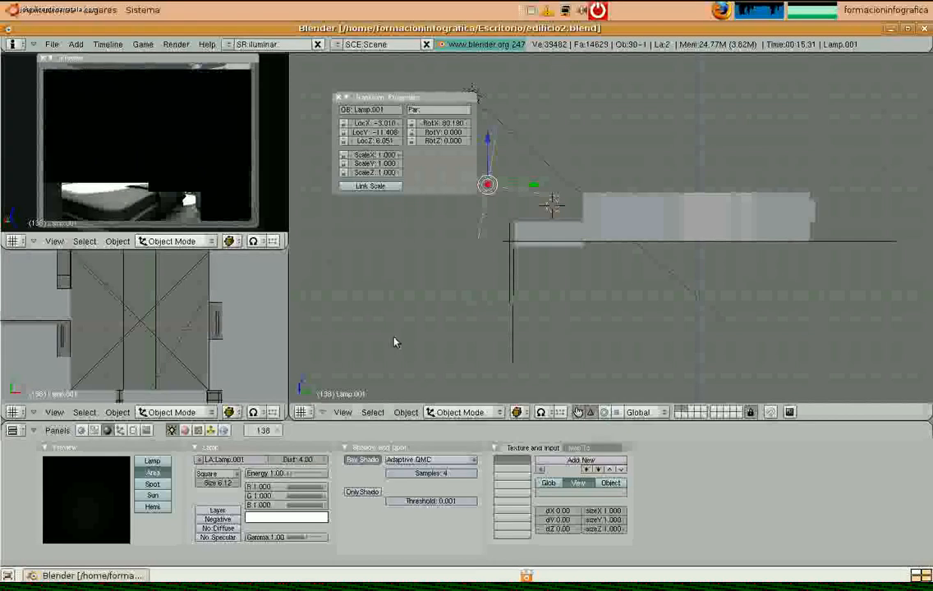
Isolate the area lamp's light by setting the sun's energy to 0 and turning off ambient occlusion
right_click(473, 94)
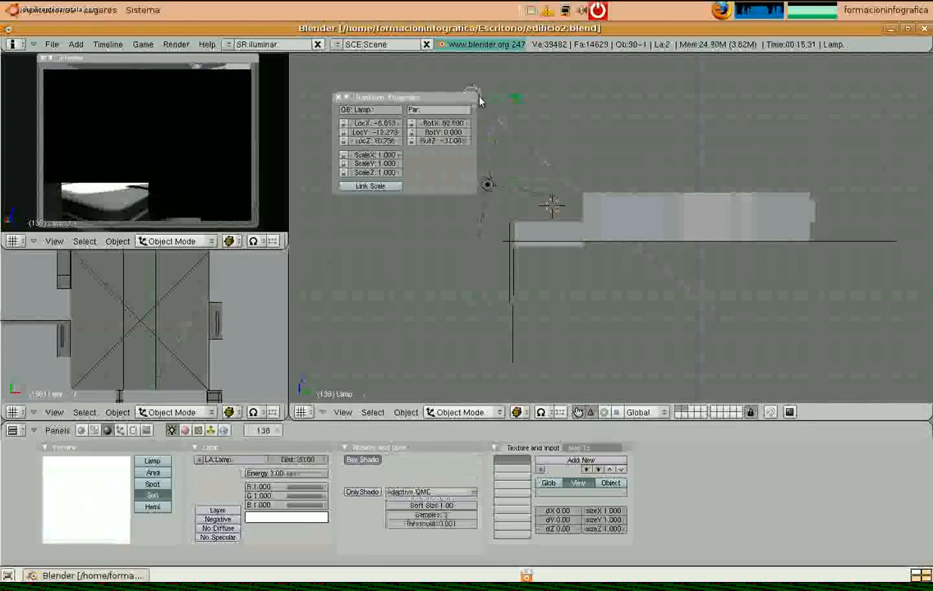
left_click(272, 475)
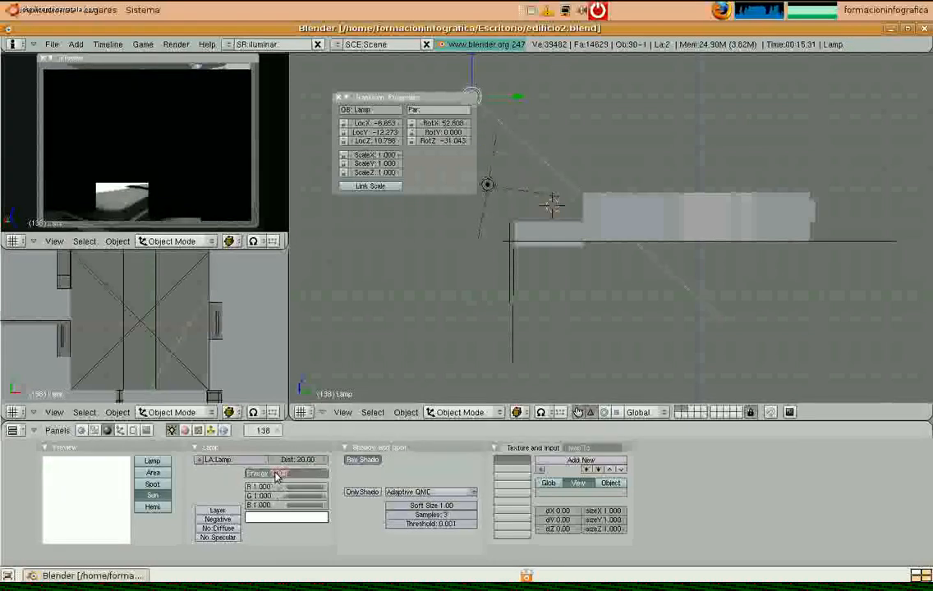
type("0")
key("Return")
left_click(223, 431)
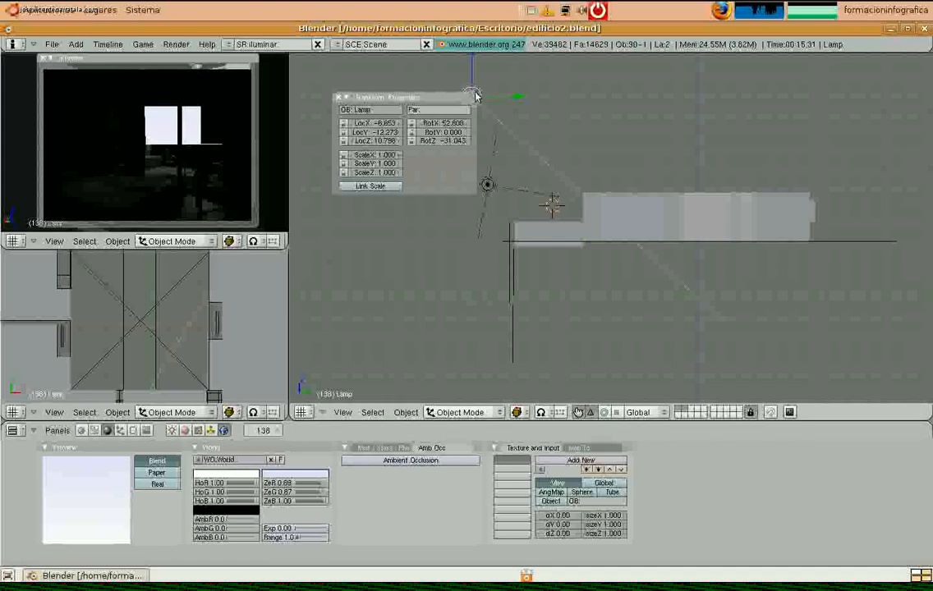
Set the area lamp's distance to 10 and exclude it from specular lighting
right_click(487, 184)
left_click(296, 460)
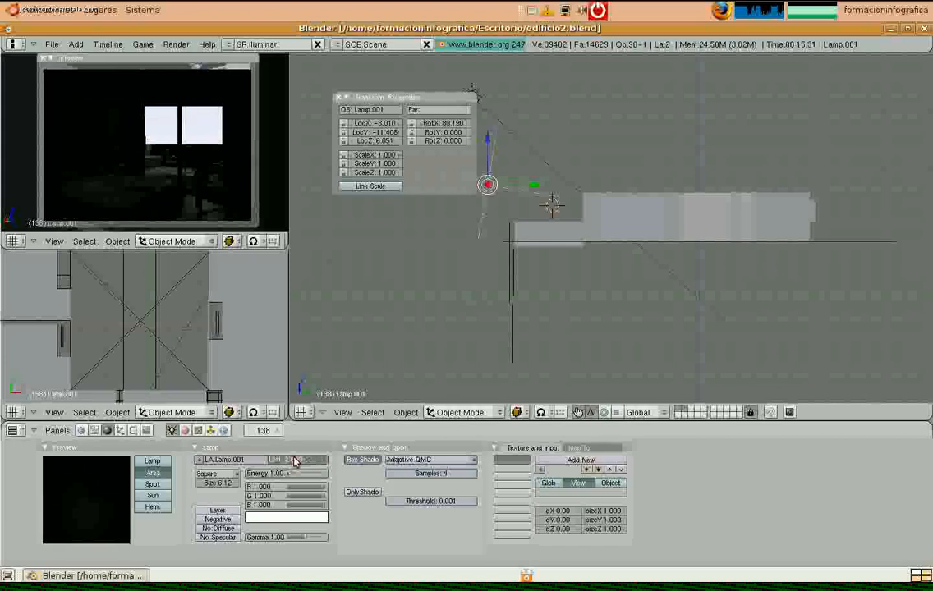
type("10")
key("Return")
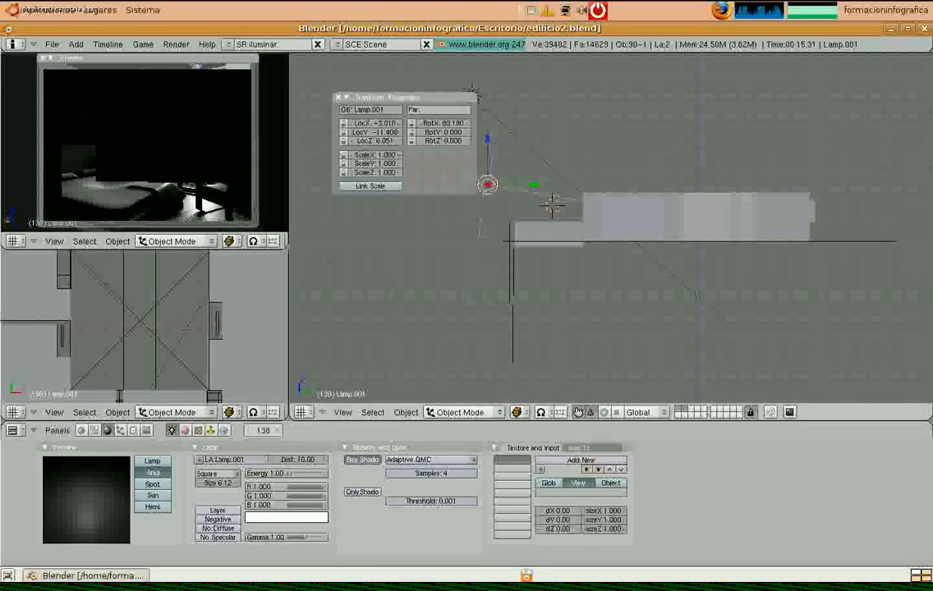
left_click(219, 538)
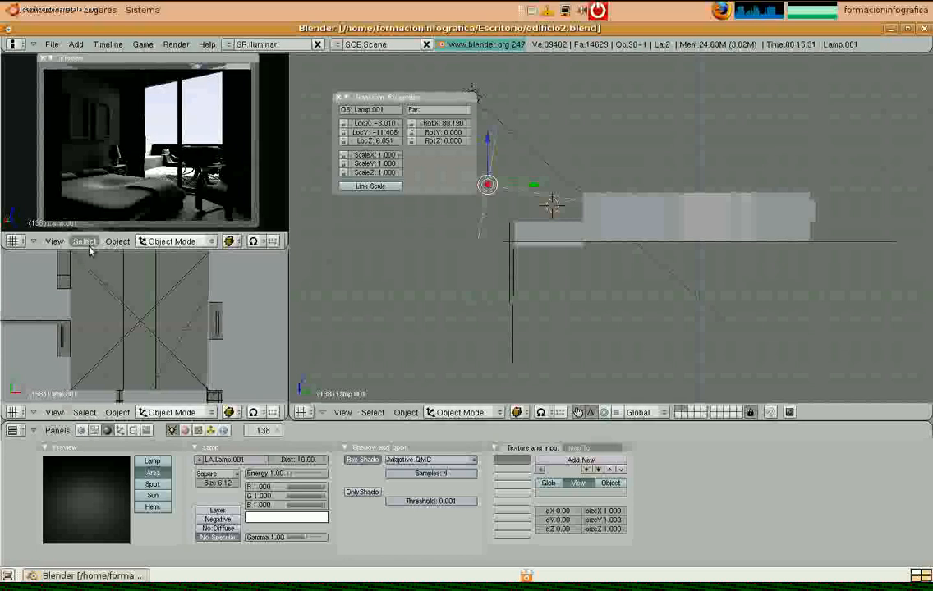
Set the area lamp's distance to 7
left_click(297, 458)
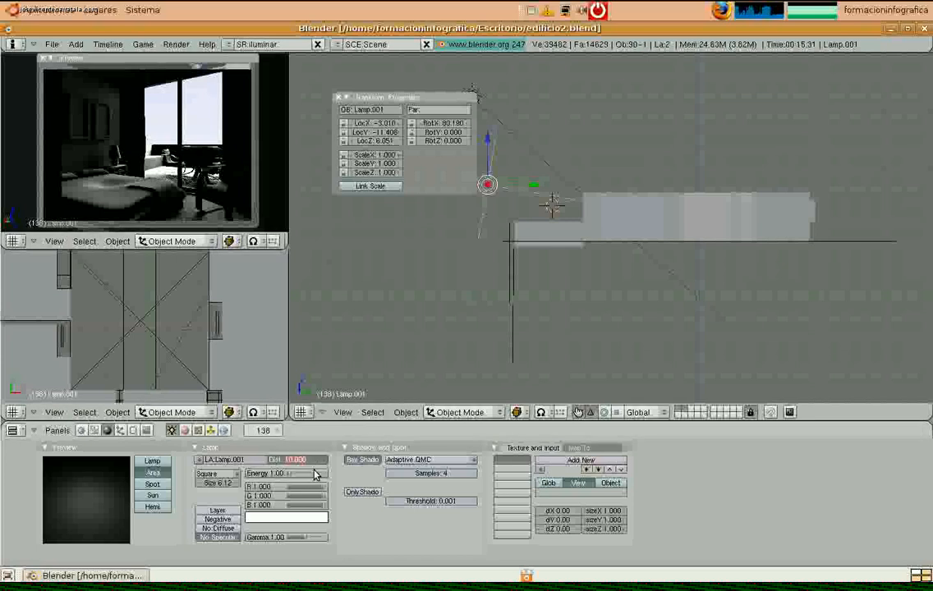
type("7")
key("Return")
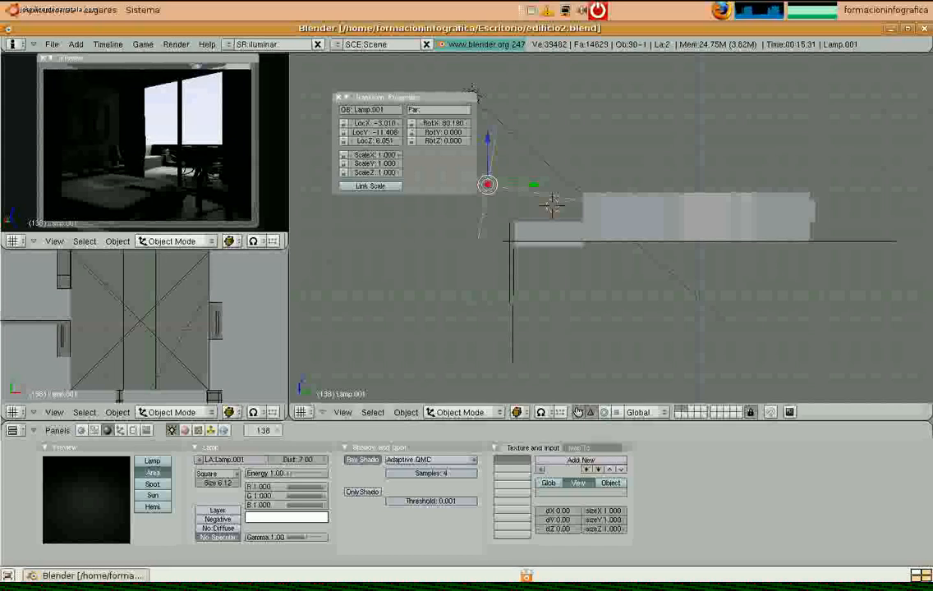
Reduce the area lamp's size to 3.53, checking its extent against the terrace in top view
key("KP_7")
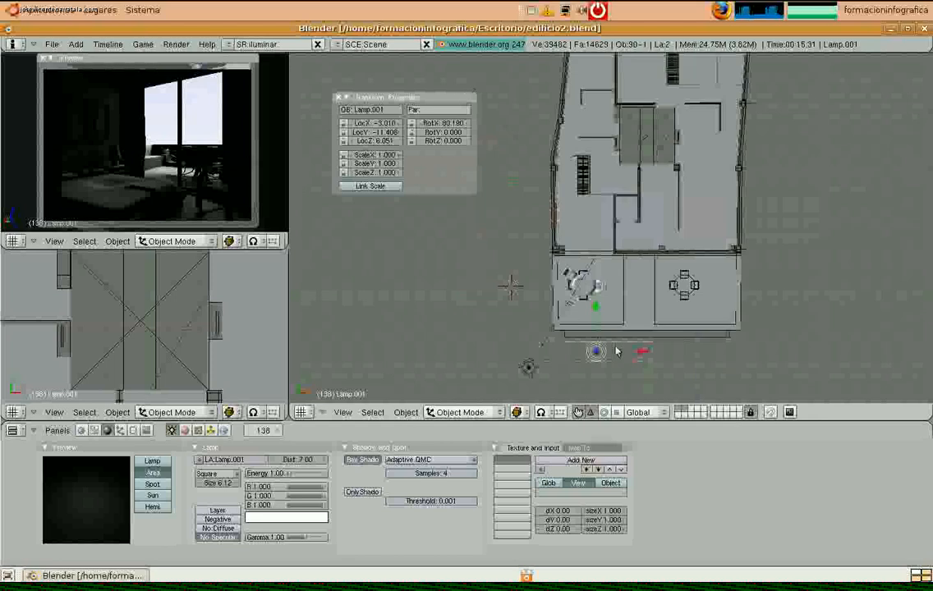
scroll(615, 346, "down", 2)
middle_click_drag(615, 345, 600, 260, "shift")
scroll(601, 260, "up", 3)
scroll(600, 265, "up", 1)
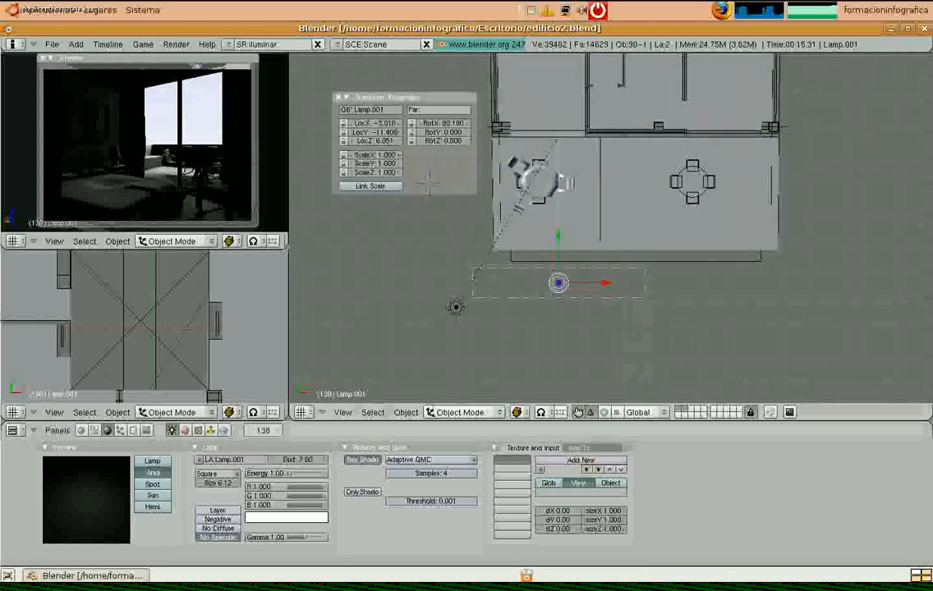
mouse_move(207, 488)
left_mouse_down()
mouse_move(217, 489)
mouse_move(198, 485)
left_mouse_up()
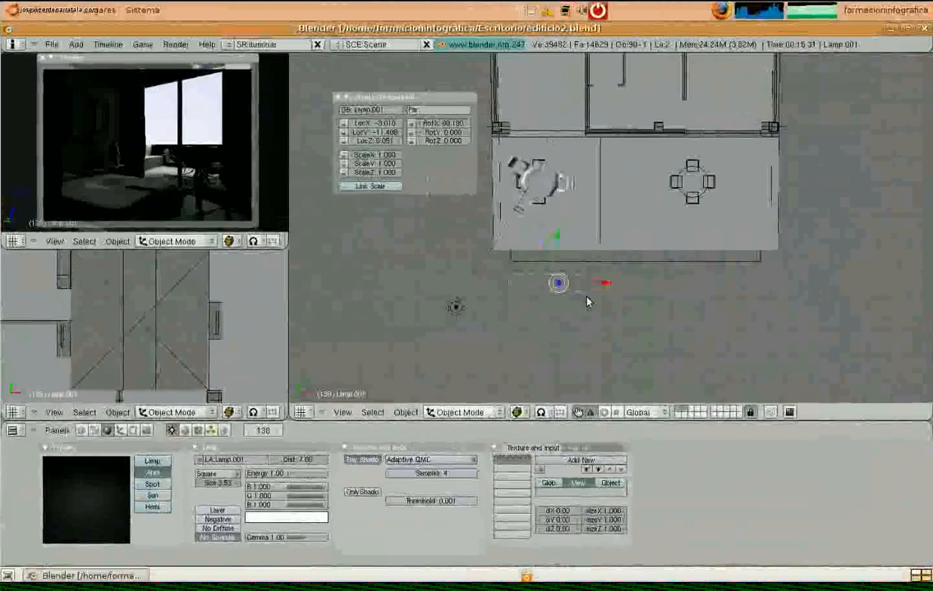
Duplicate the area lamp to about X -6.89, Y -10.05 and rotate the copy about -41.1 degrees around Z
key("shift+d")
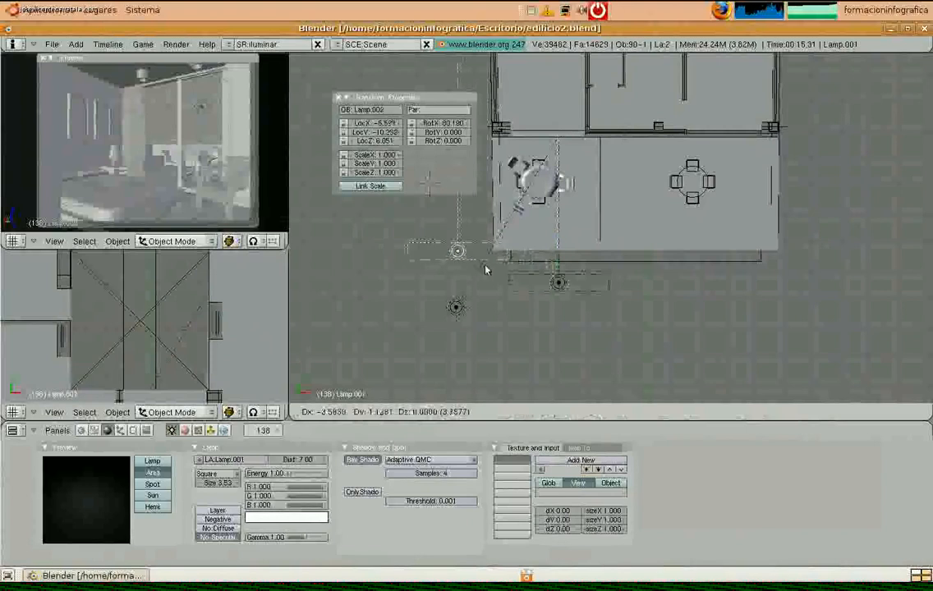
left_click(494, 274)
key("r")
left_click(490, 293)
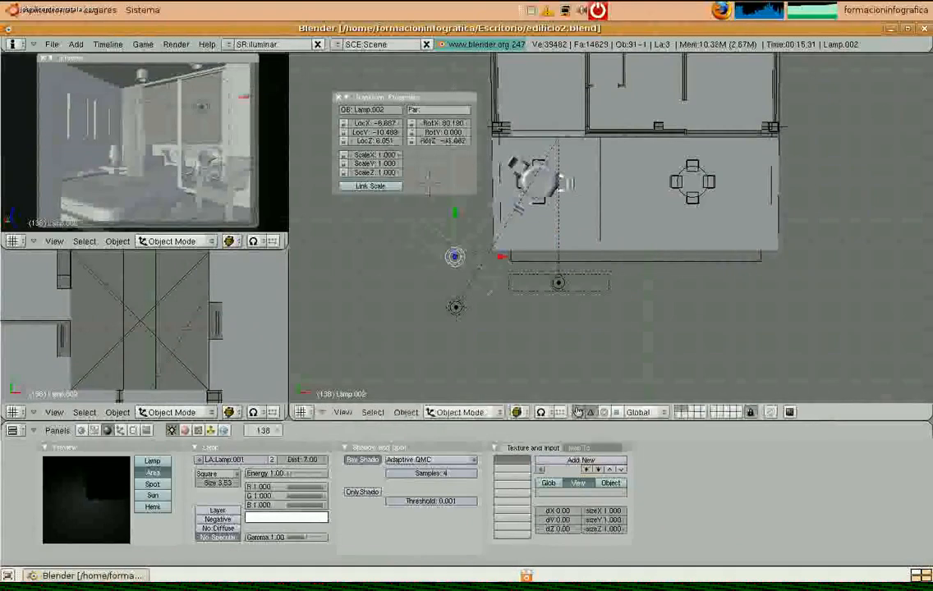
key("g")
left_click(486, 268)
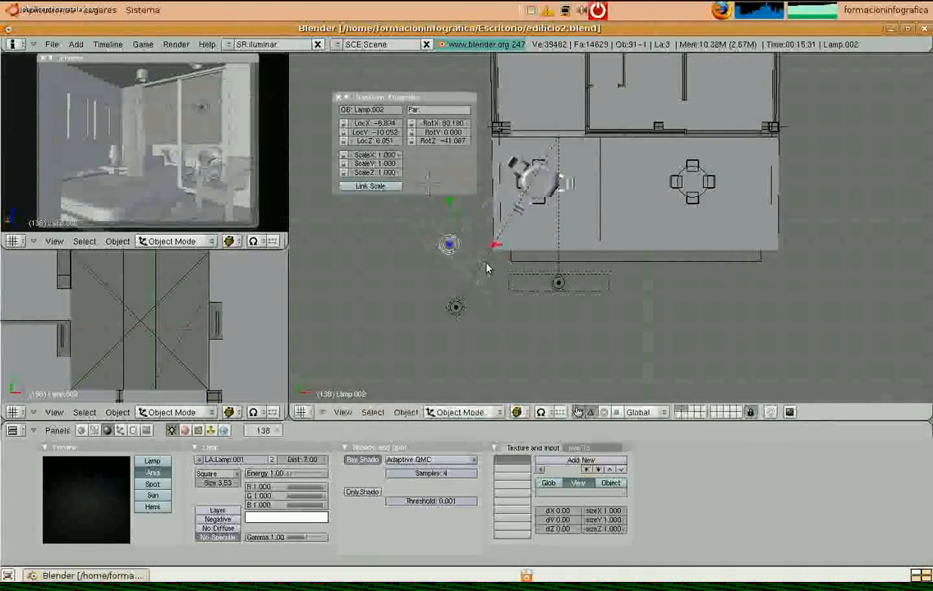
Duplicate the angled area lamp to about X 0.46, Y -9.87, turn it to about 43.7 degrees around Z, and set the distance to 5
key("shift+d")
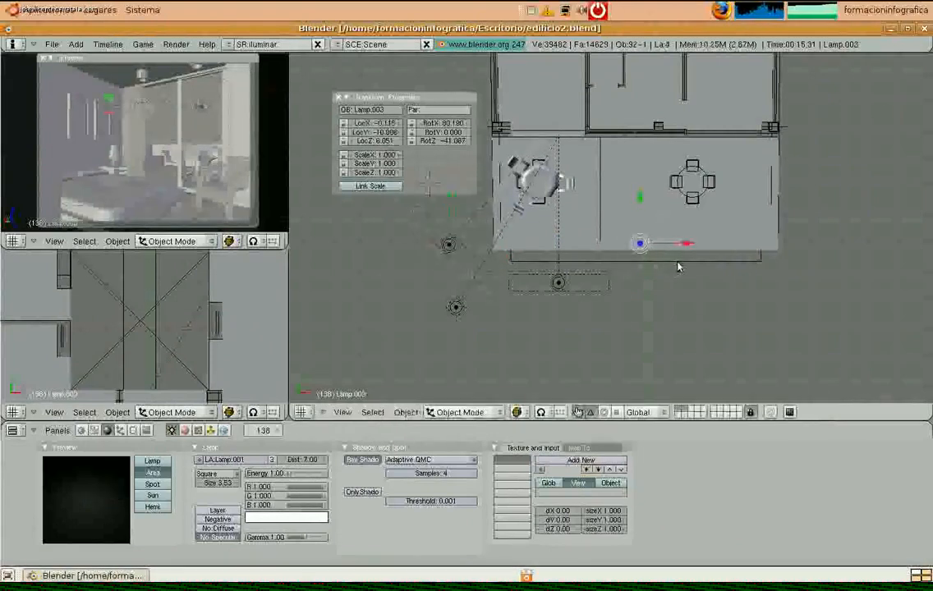
left_click(677, 267)
key("r")
left_click(646, 254)
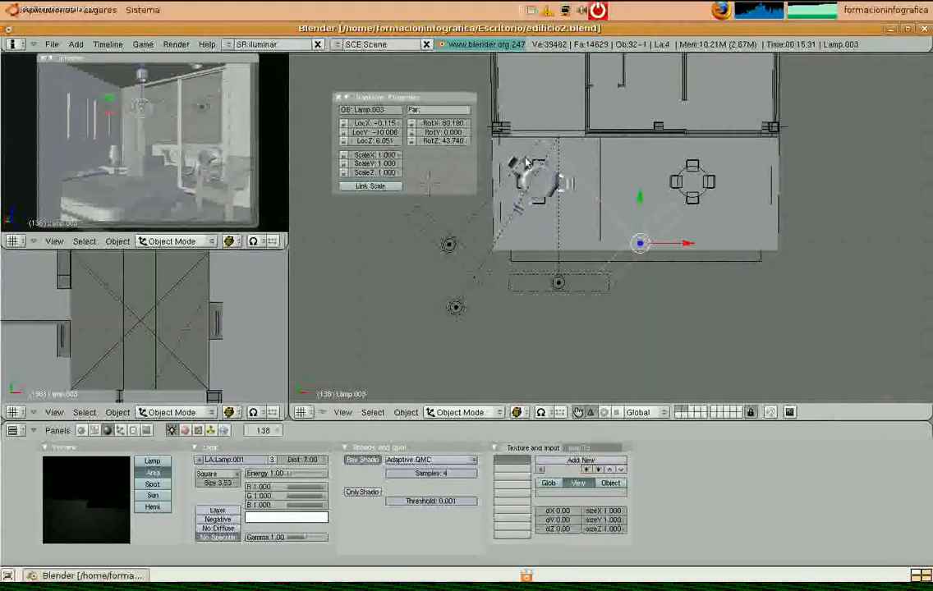
key("g")
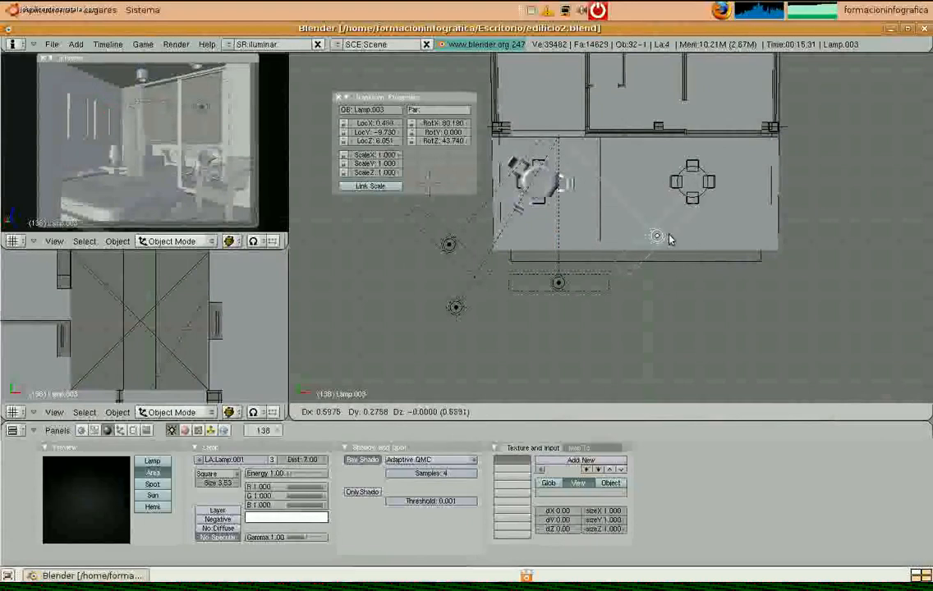
left_click(658, 238)
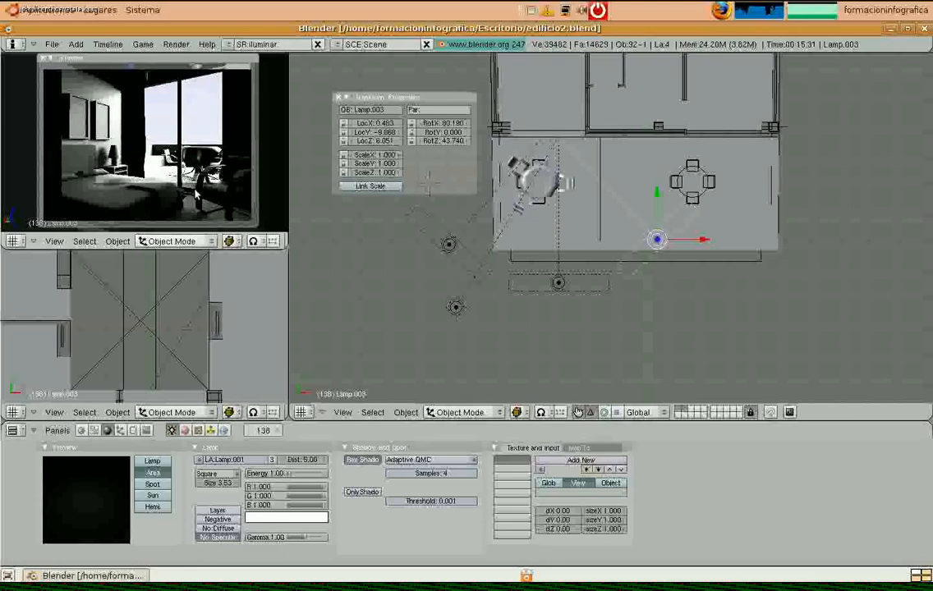
Set the sun's energy back to 3 and turn ambient occlusion on again
right_click(457, 309)
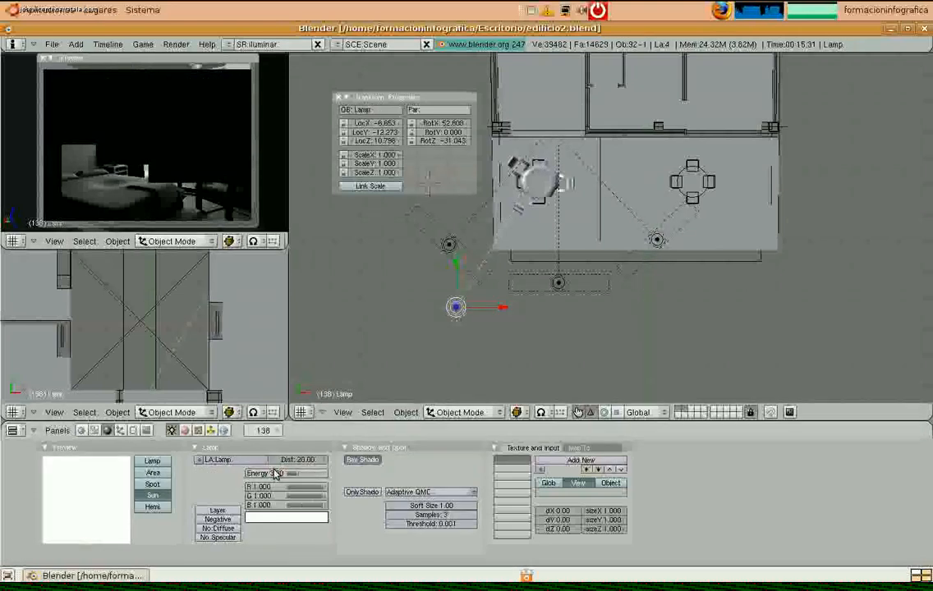
left_click(223, 430)
left_click(408, 461)
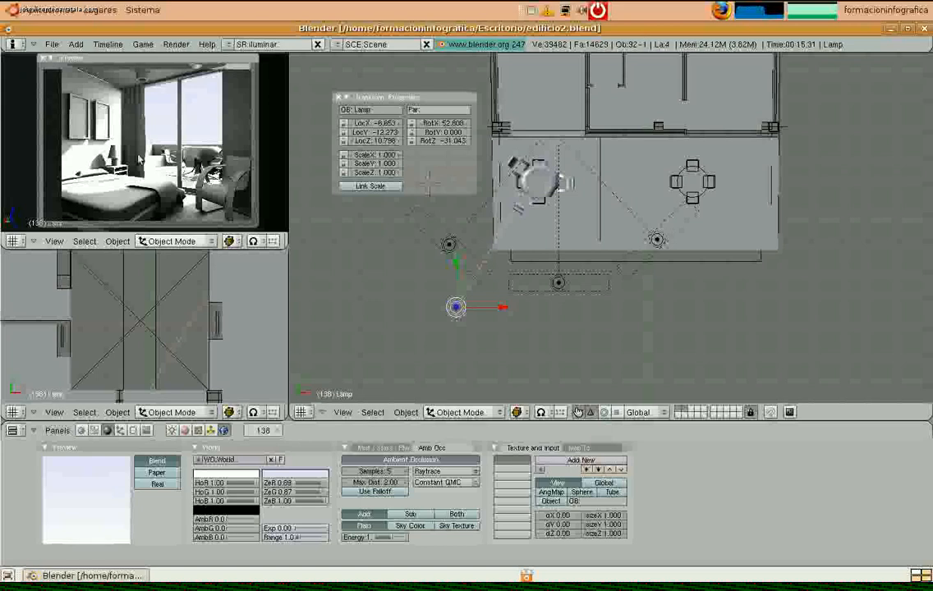
Close the live preview and render the camera view to examine the combined lighting in the bedroom
left_click(41, 59)
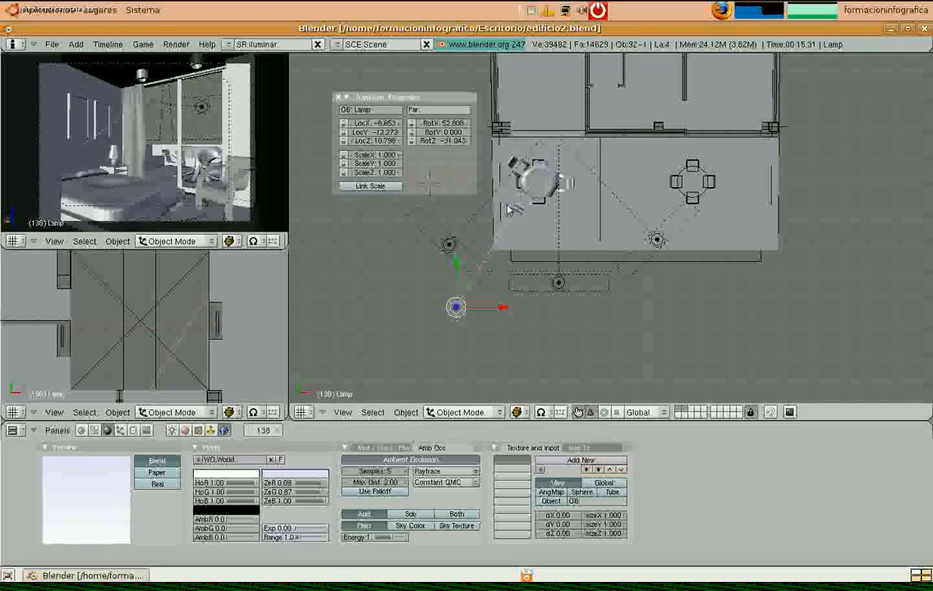
key("F12")
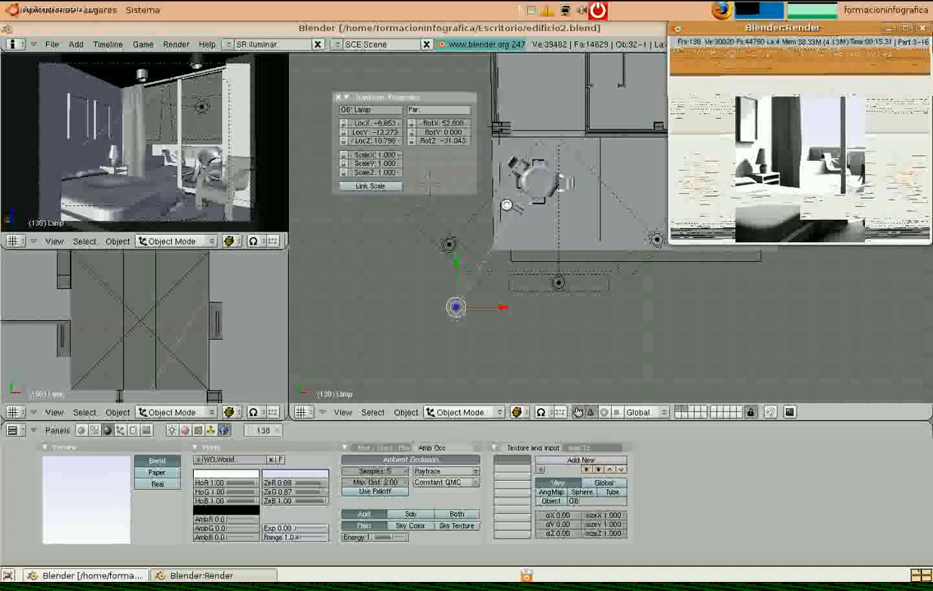
left_click_drag(818, 27, 618, 105)
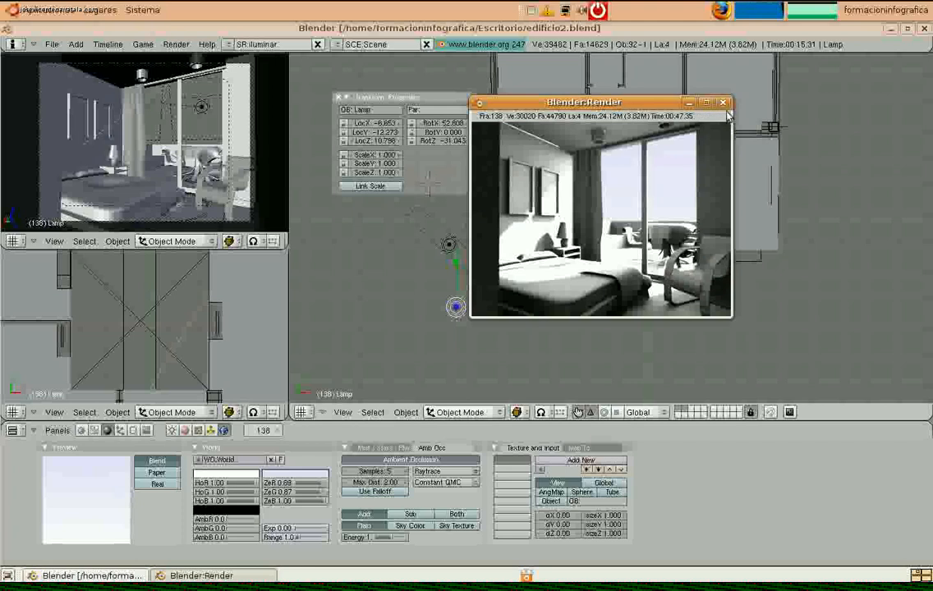
key("Escape")
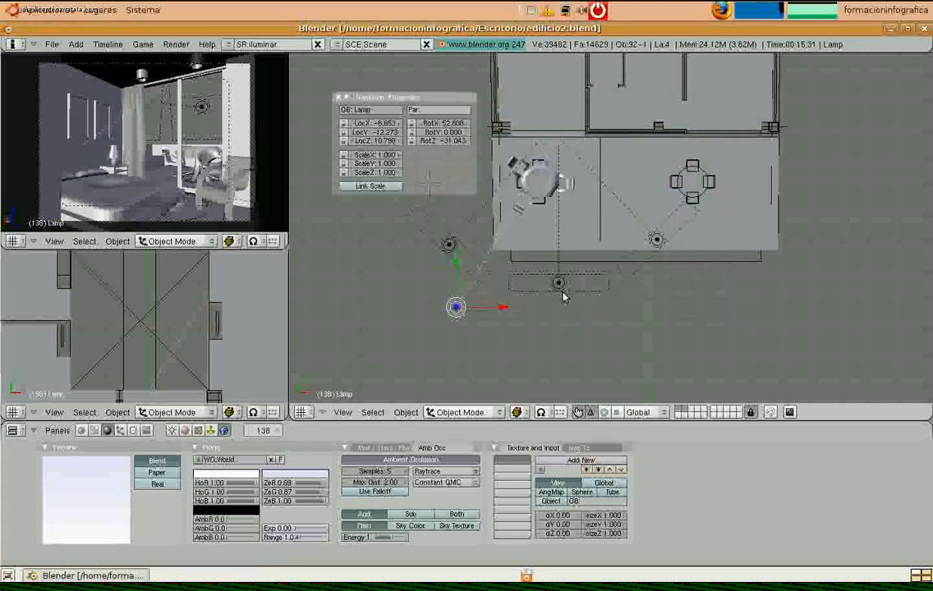
Move the sun and all three area lamps to layer 12
right_click(558, 284, "shift")
right_click(448, 245, "shift")
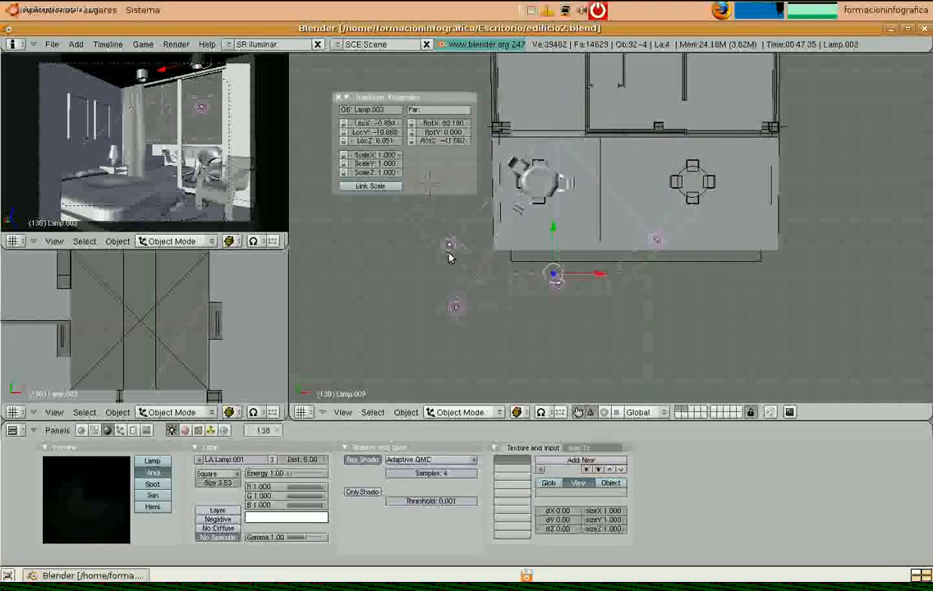
key("m")
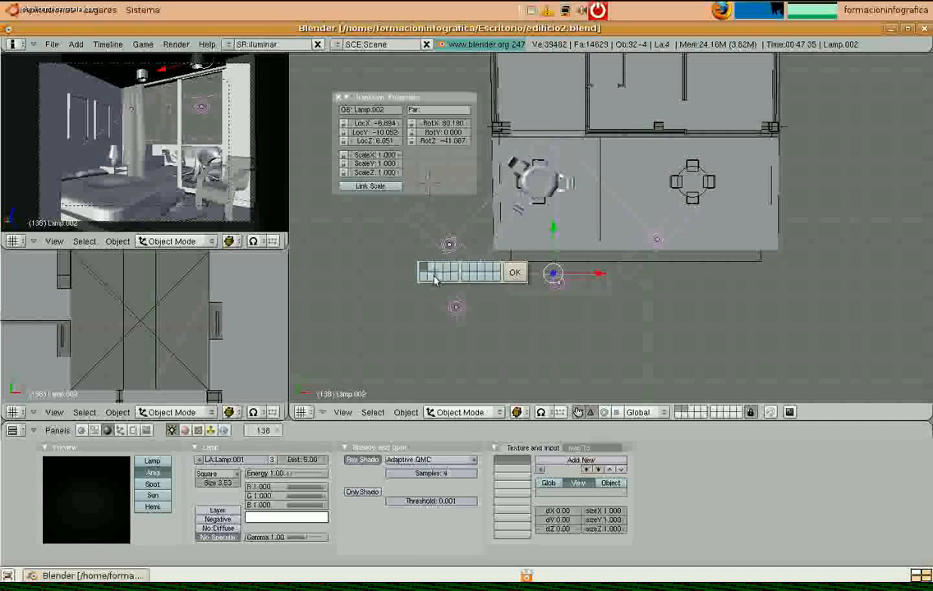
left_click(433, 275)
left_click(511, 275)
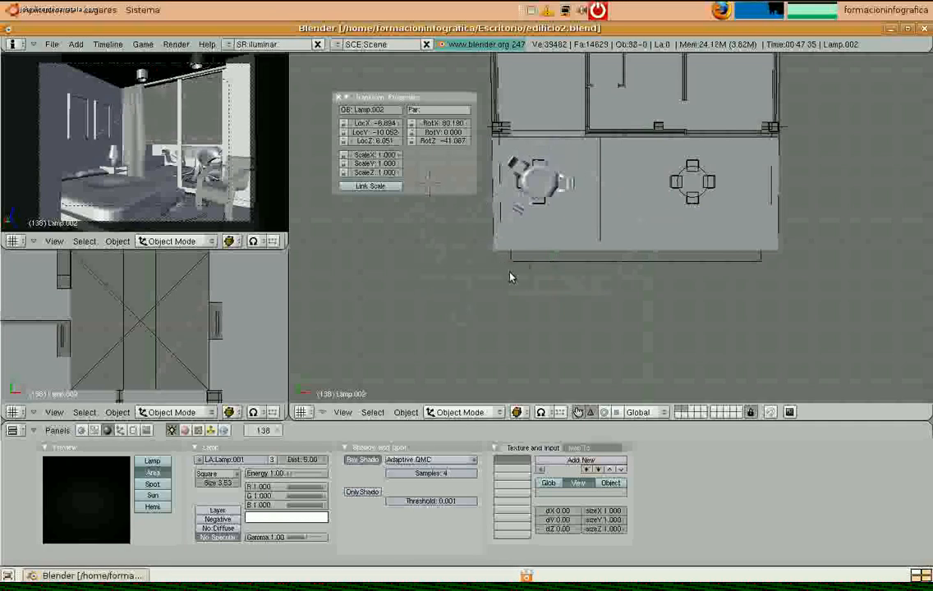
Show the lamps' layer 12 together with layer 1
left_click(687, 415)
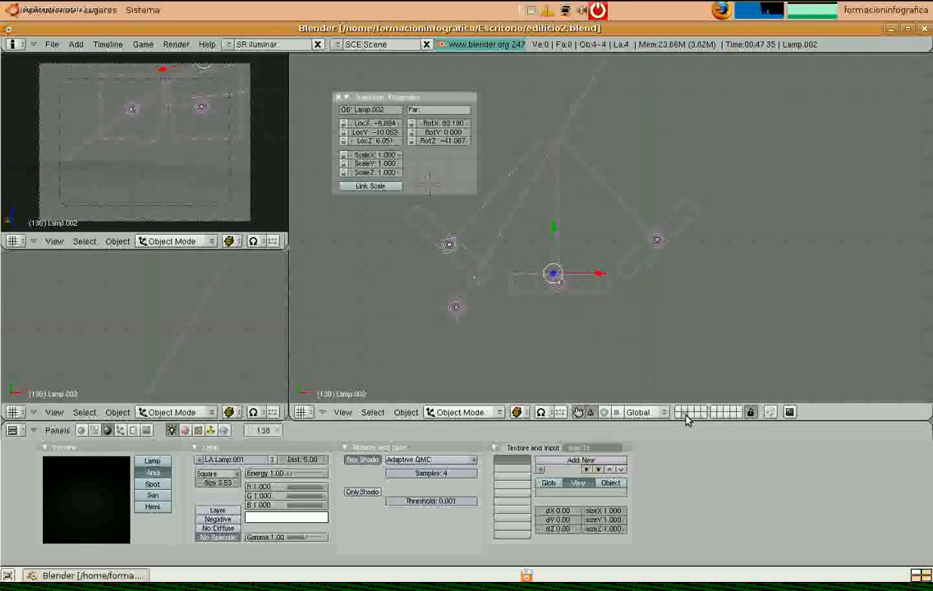
left_click(678, 412, "shift")
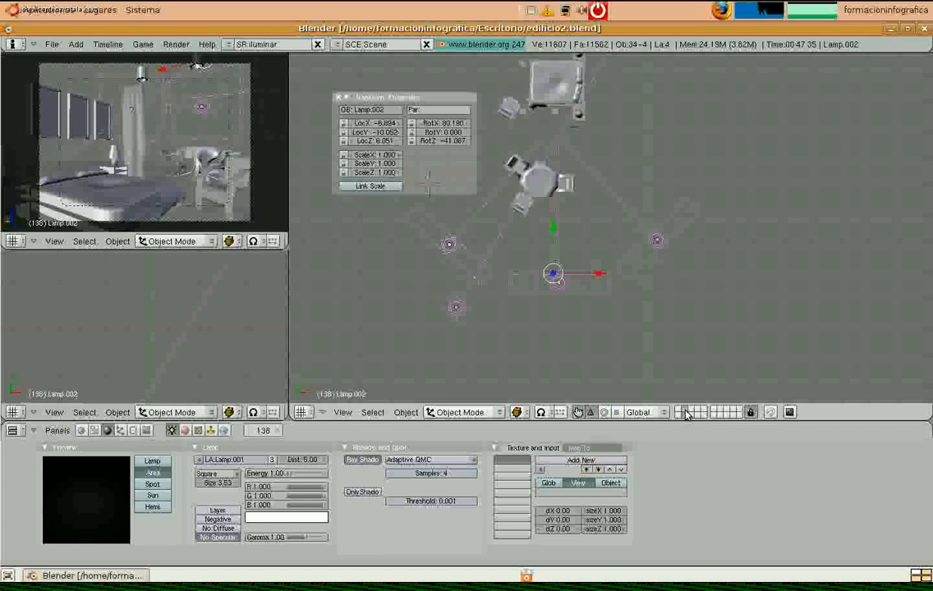